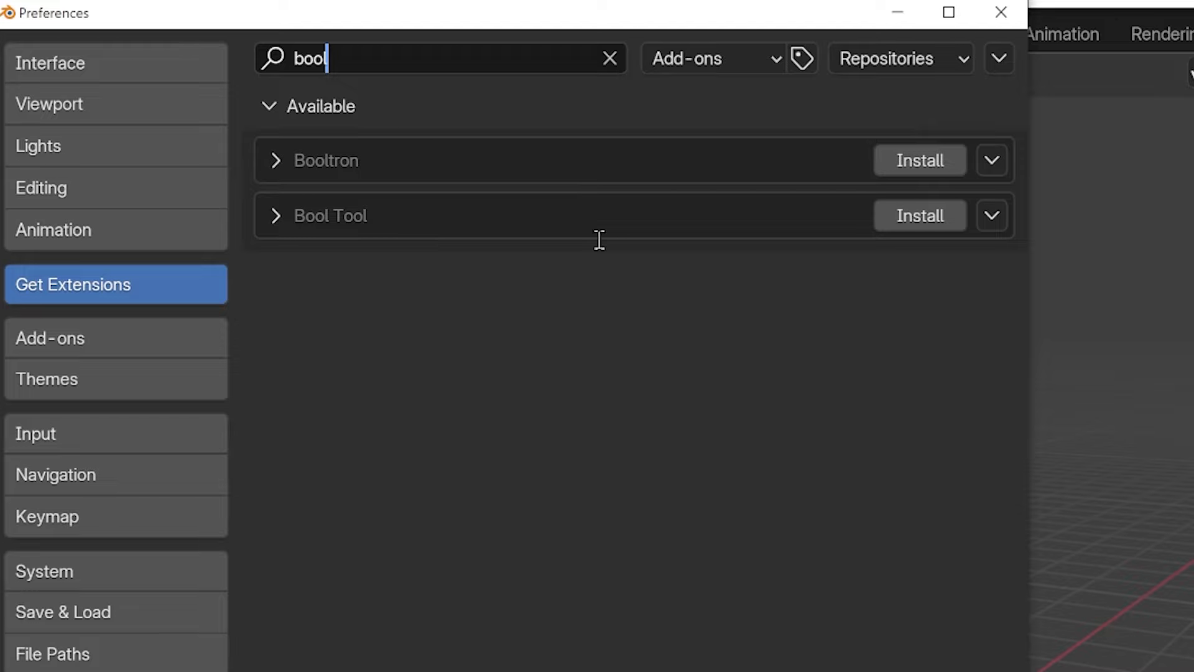
Install the Bool Tool extension
left_click(927, 218)
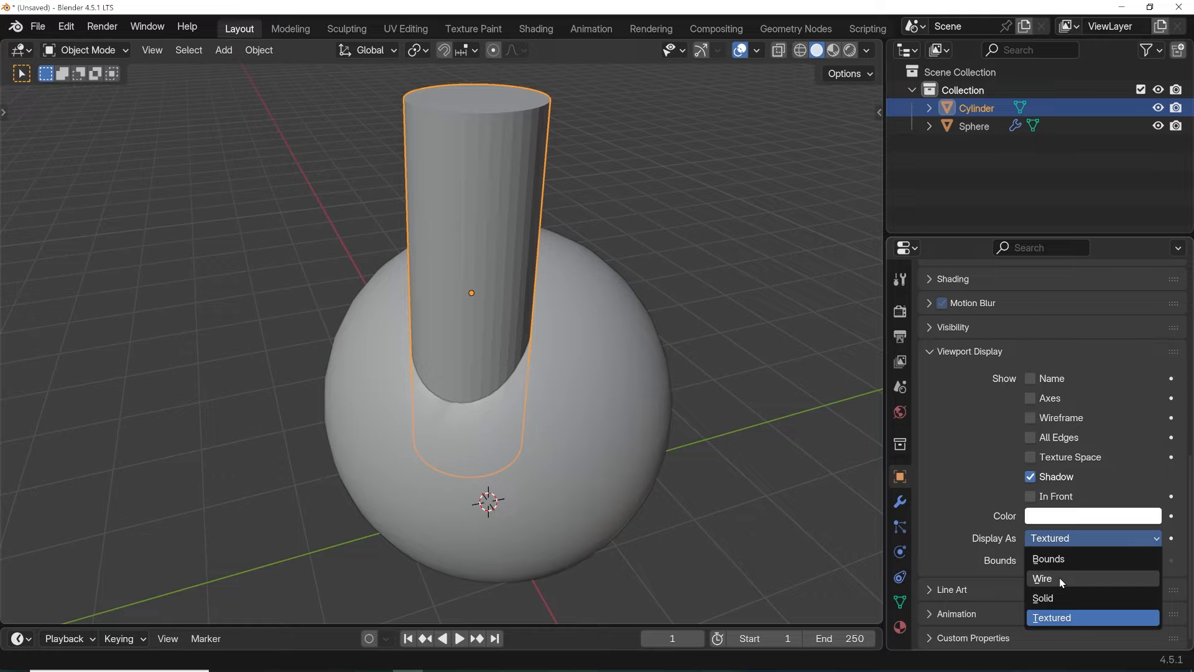
Display the cylinder as Wire and move it horizontally, with Z locked, so it cuts into the sphere's side
left_click(1059, 578)
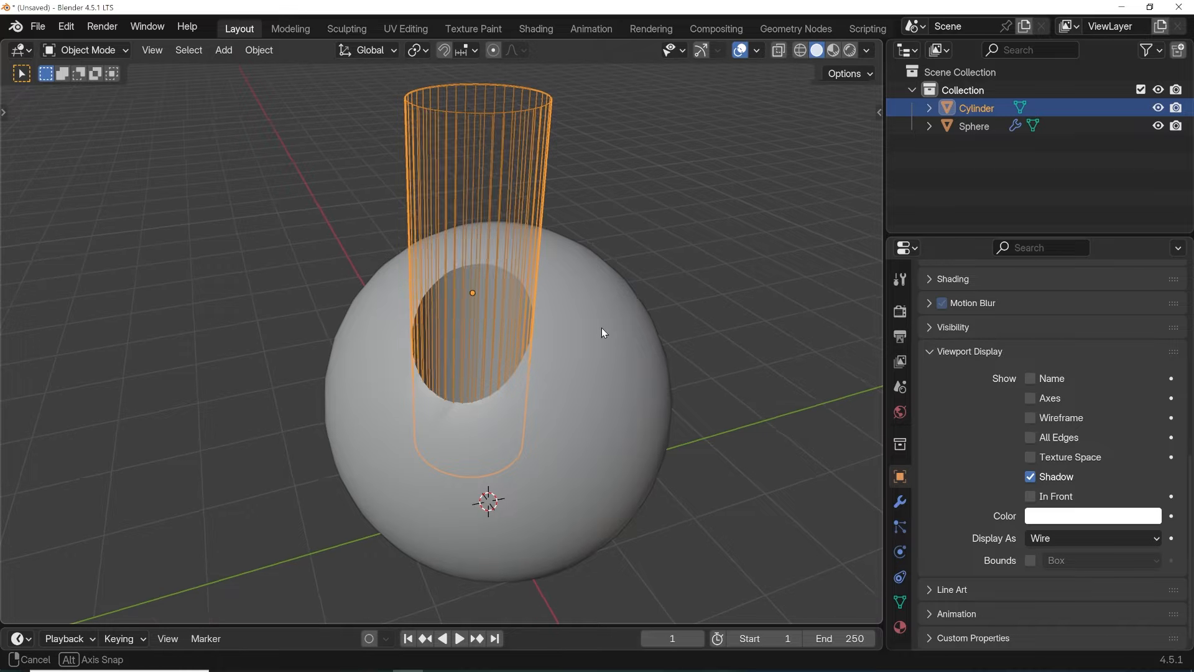
mouse_move(602, 328)
middle_mouse_down()
mouse_move(669, 384)
mouse_move(656, 392)
mouse_move(502, 364)
middle_mouse_up()
key("g")
key("shift+z")
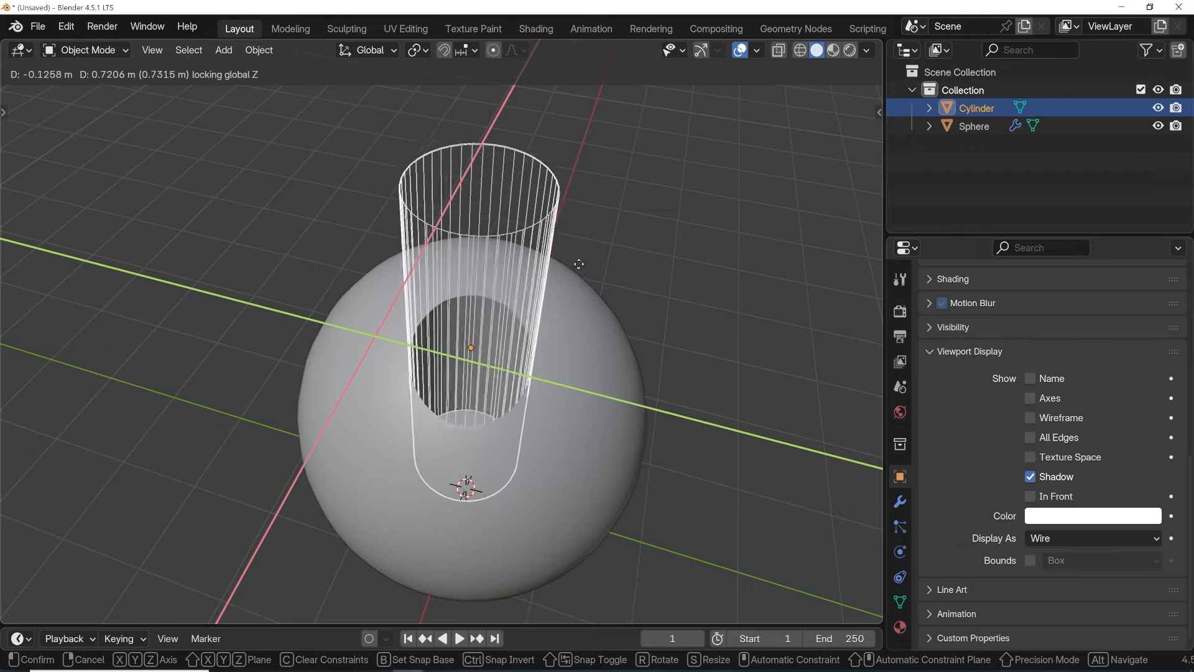
left_click(569, 232)
middle_click_drag(529, 480, 557, 410)
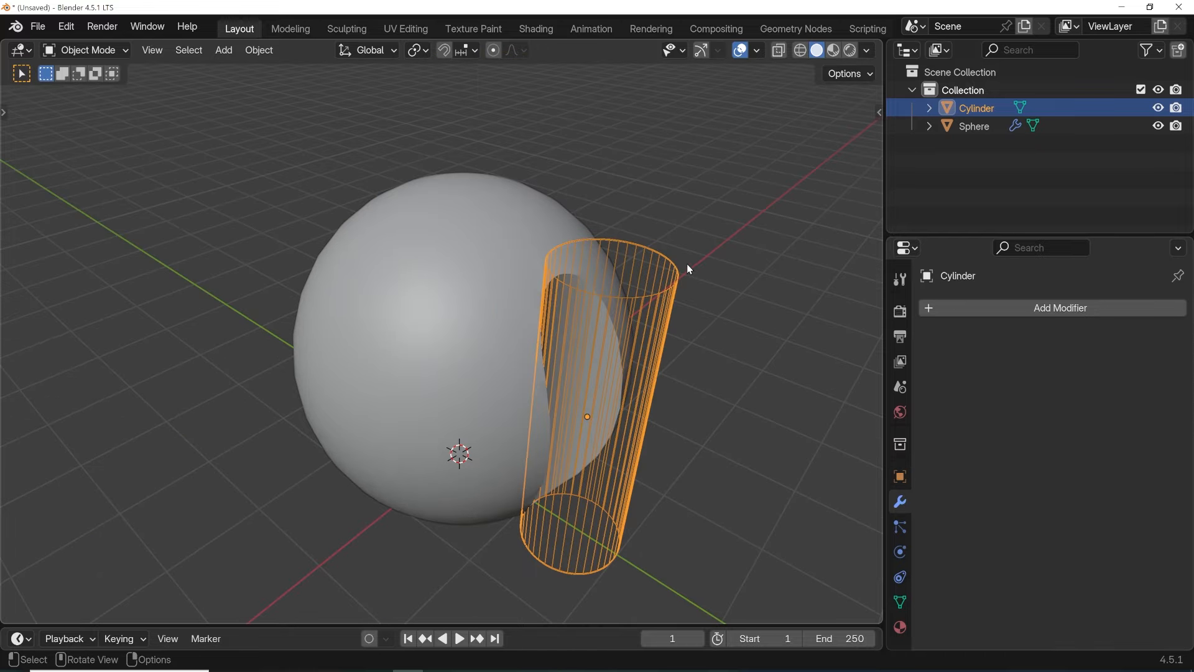
Move the wireframe cylinder toward the middle of the sphere and scale it up so it extends beyond the sphere
key("g")
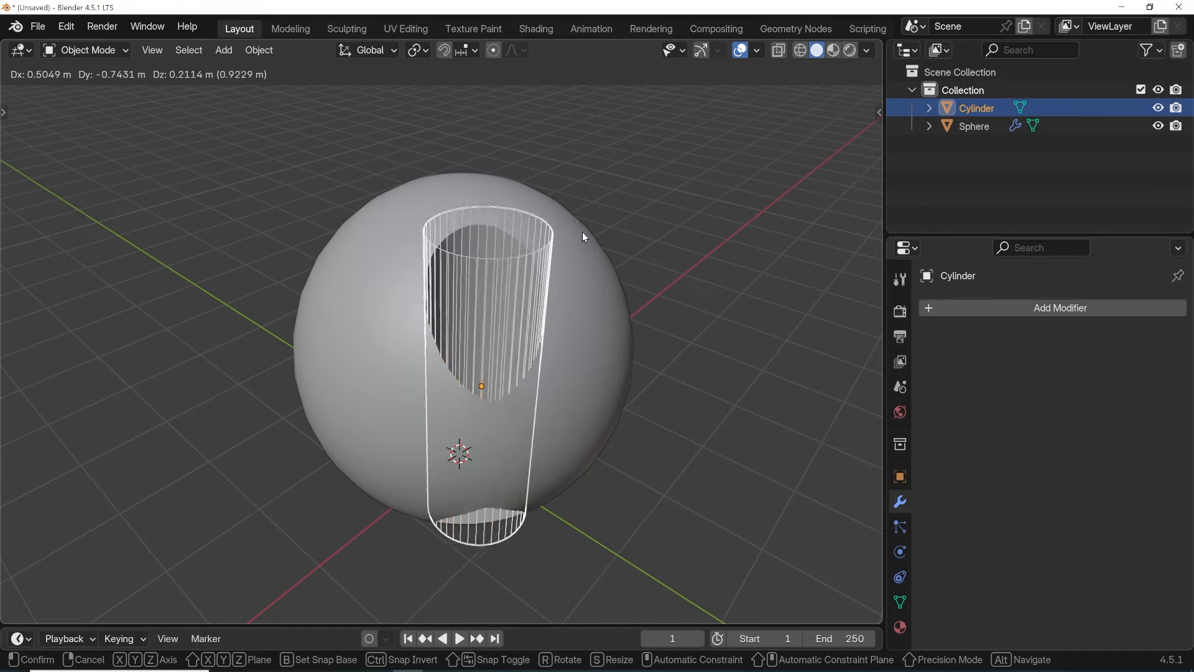
left_click(585, 236)
key("s")
left_click(741, 171)
Rotate the wireframe cylinder so it cuts diagonally across the sphere
middle_click_drag(675, 324, 738, 288)
scroll(739, 280, "down", 3)
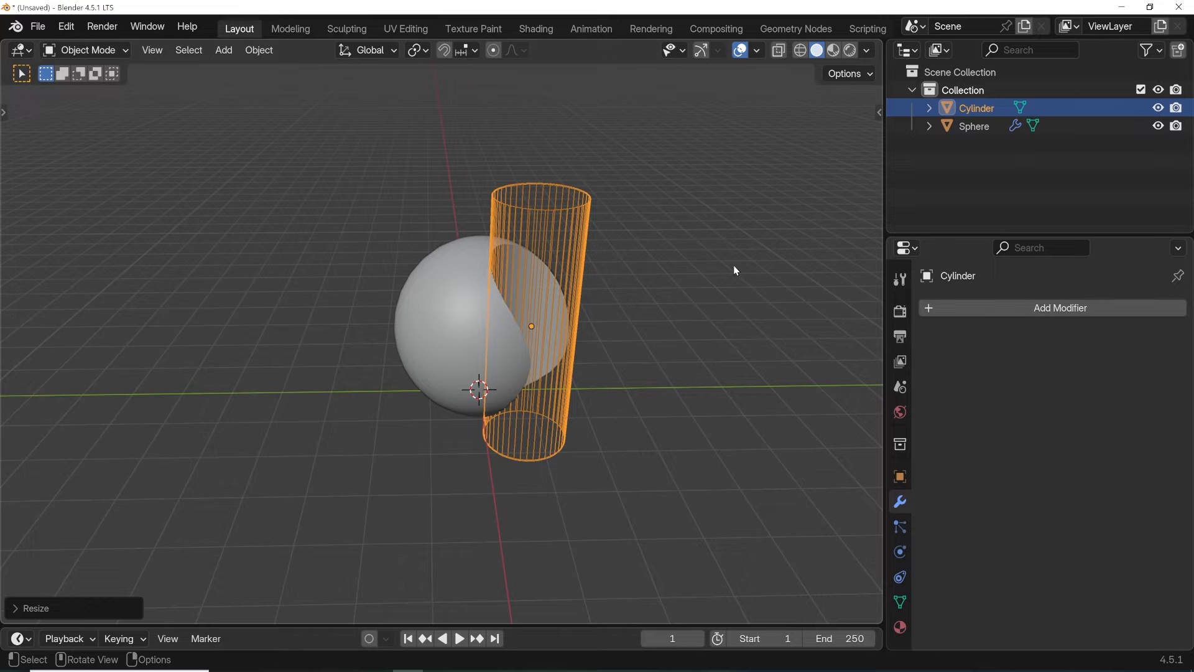
key("r")
left_click(530, 199)
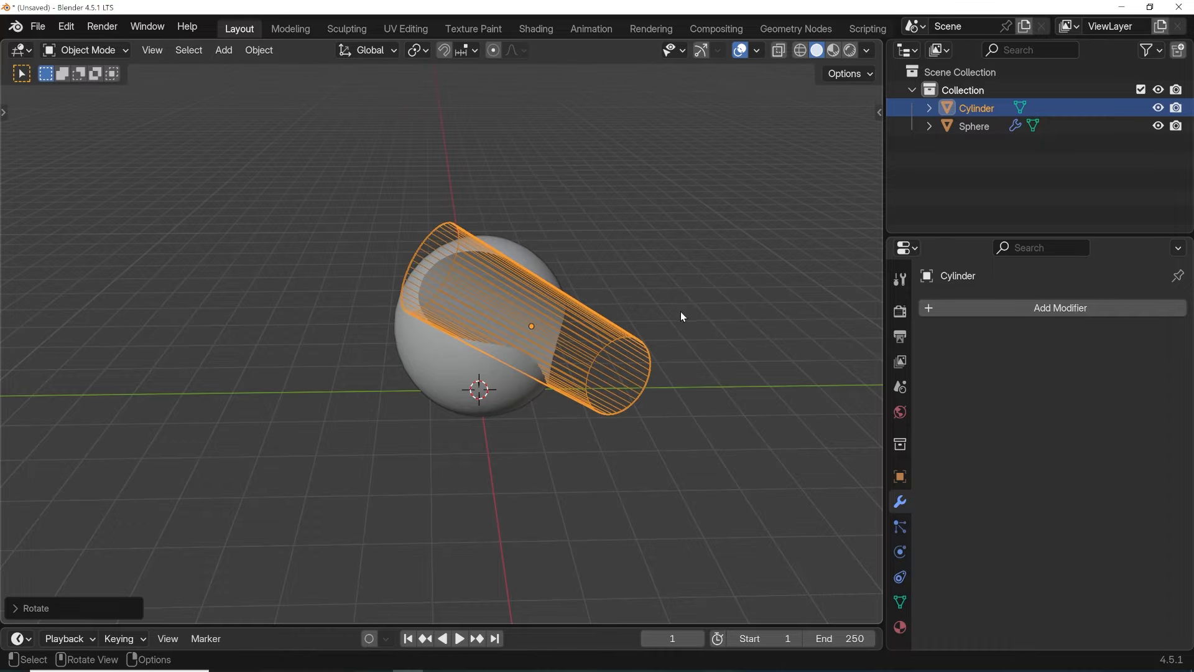
middle_click_drag(680, 312, 432, 267)
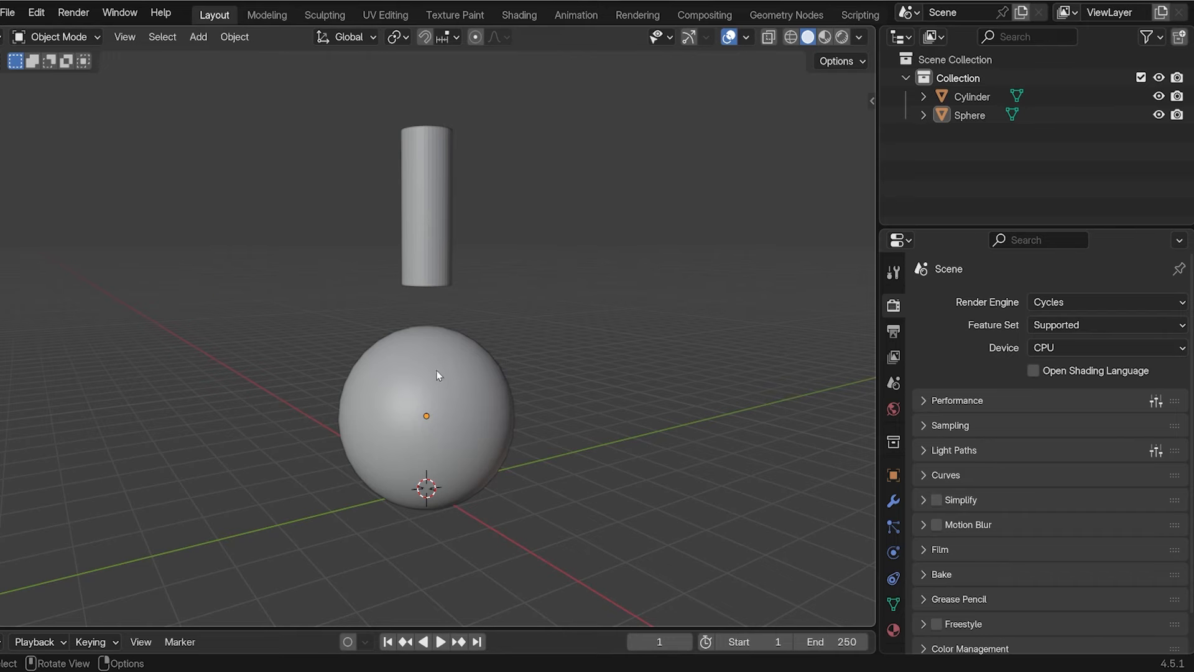
Select the sphere below the cylinder and show its modifiers
left_click(438, 375)
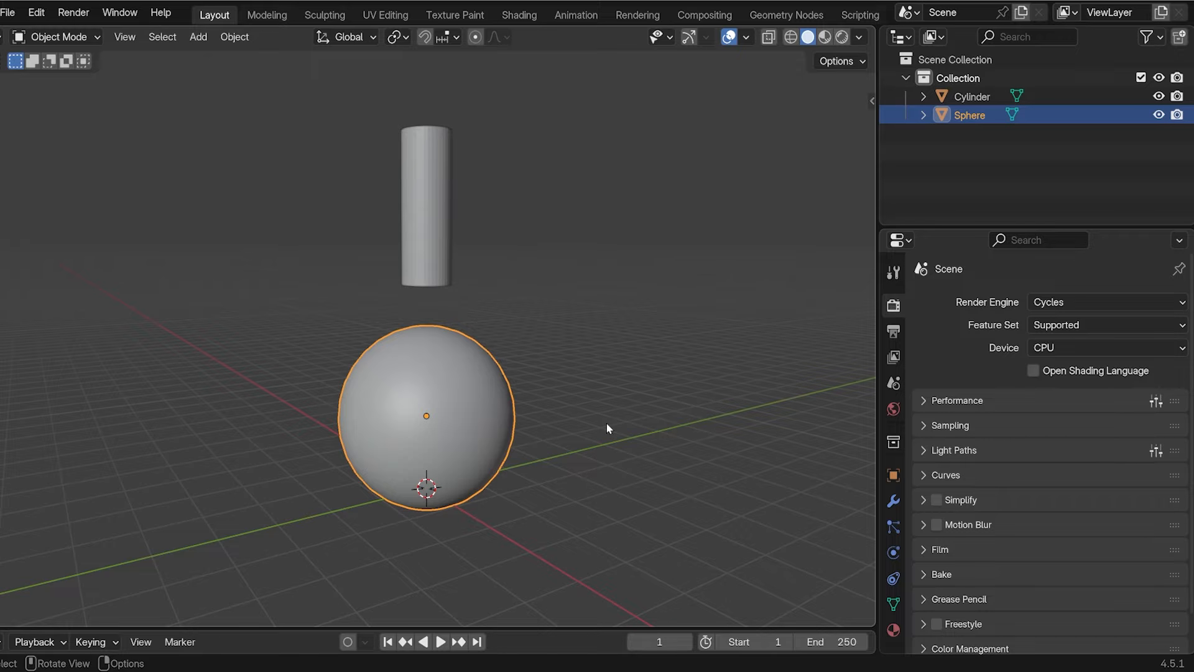
left_click(894, 500)
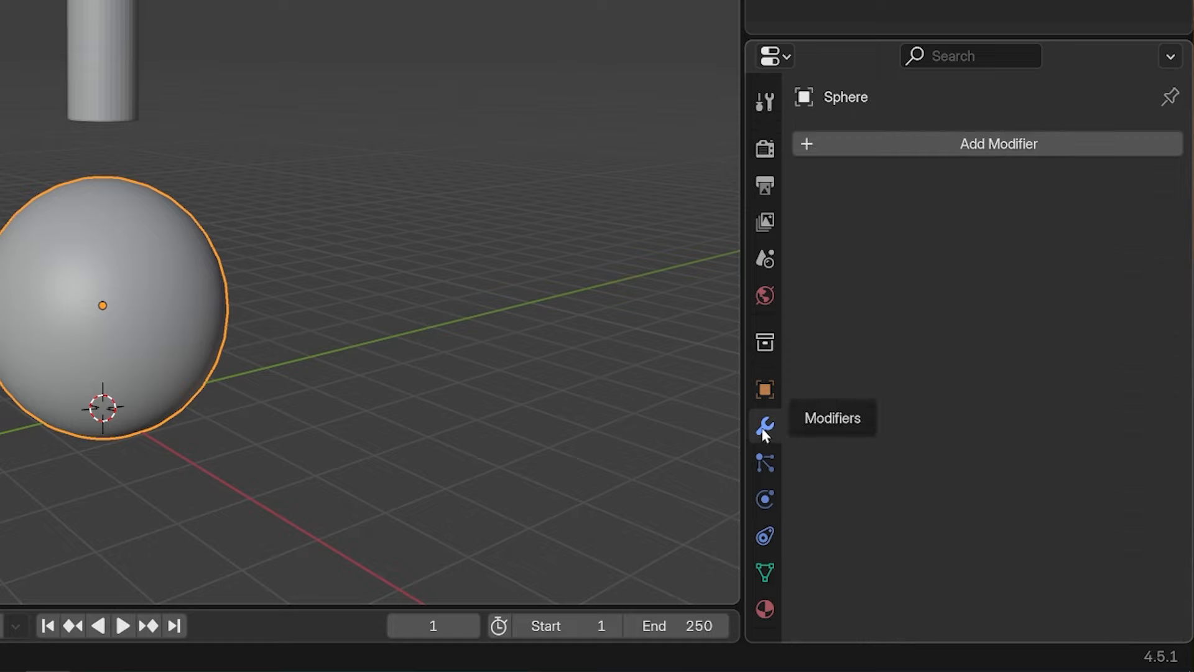
left_click(917, 148)
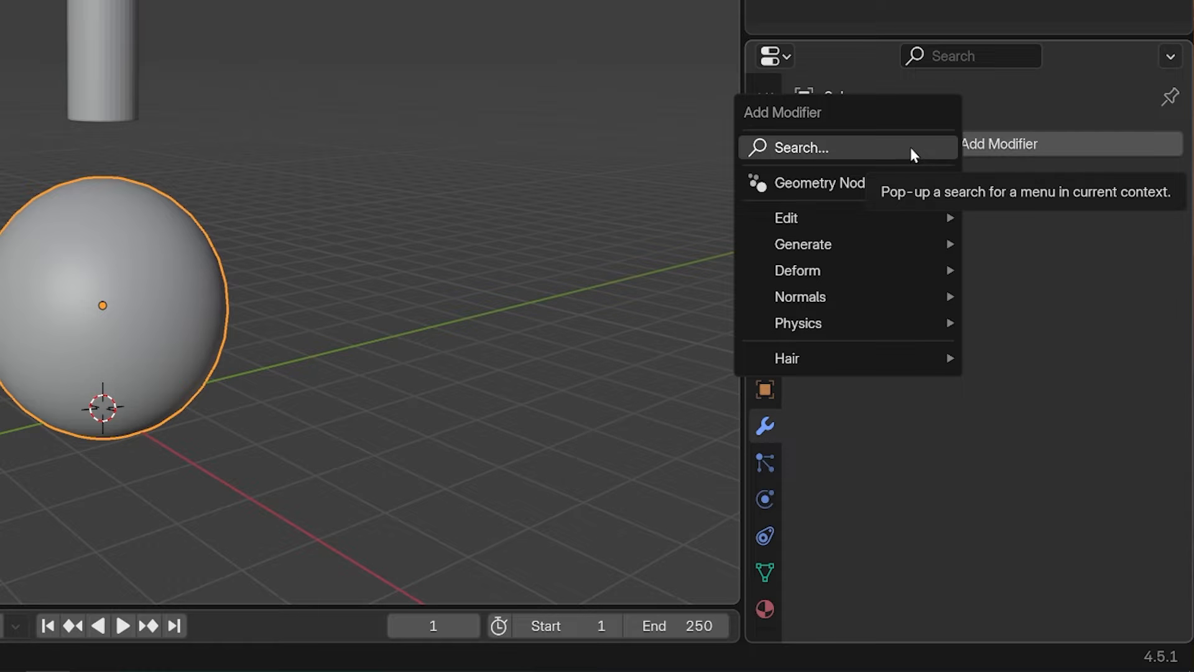
left_click(912, 150)
type("bool")
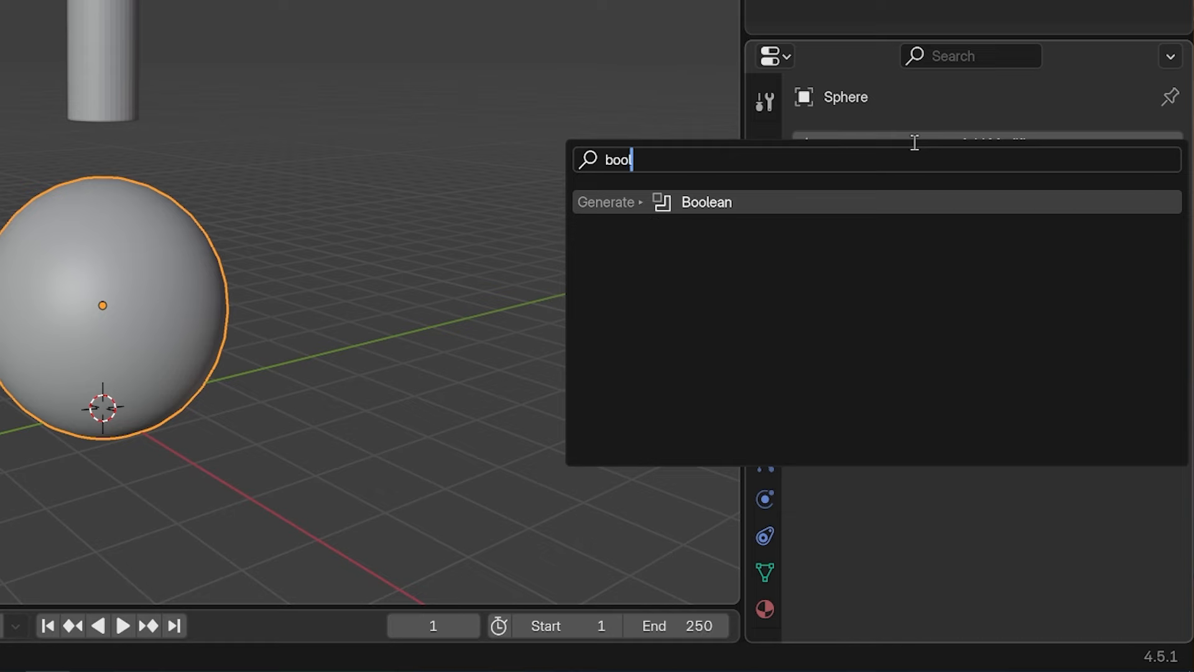
key("Escape")
Add a Boolean modifier to the sphere
left_click(923, 143)
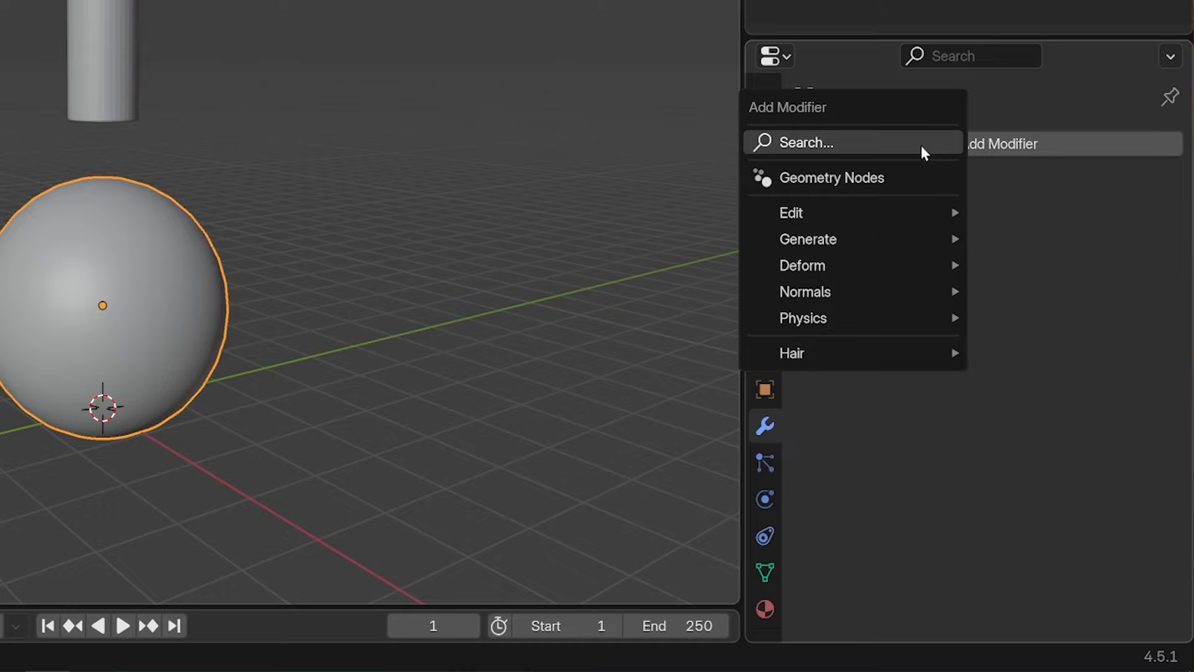
mouse_move(856, 239)
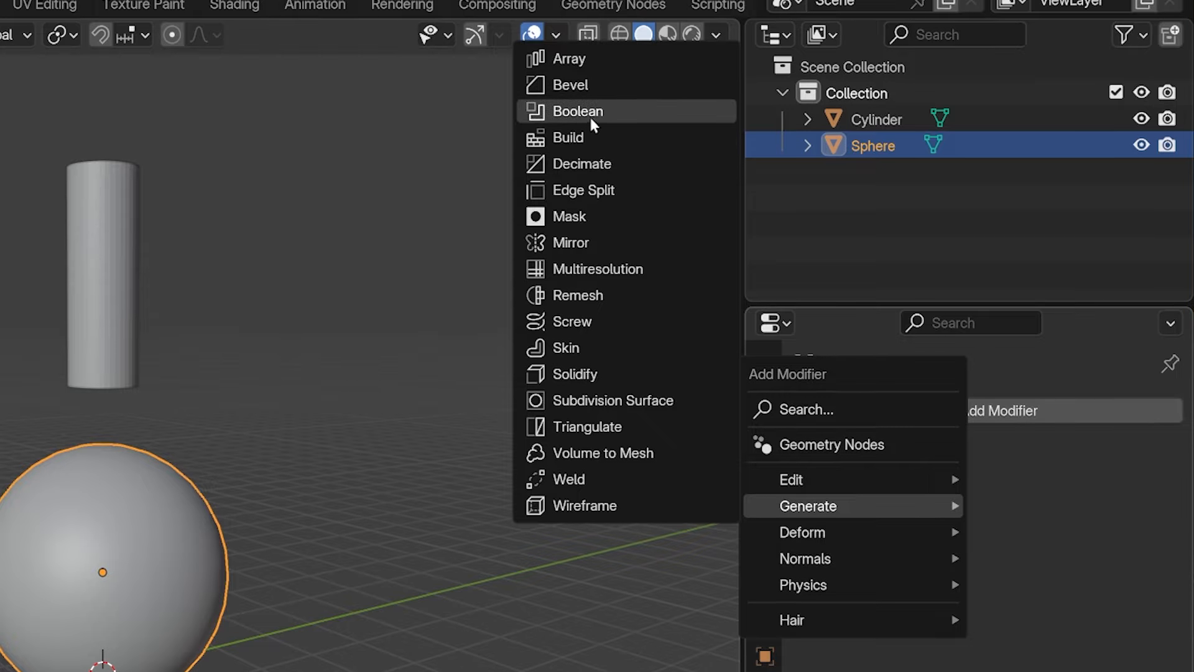
left_click(596, 115)
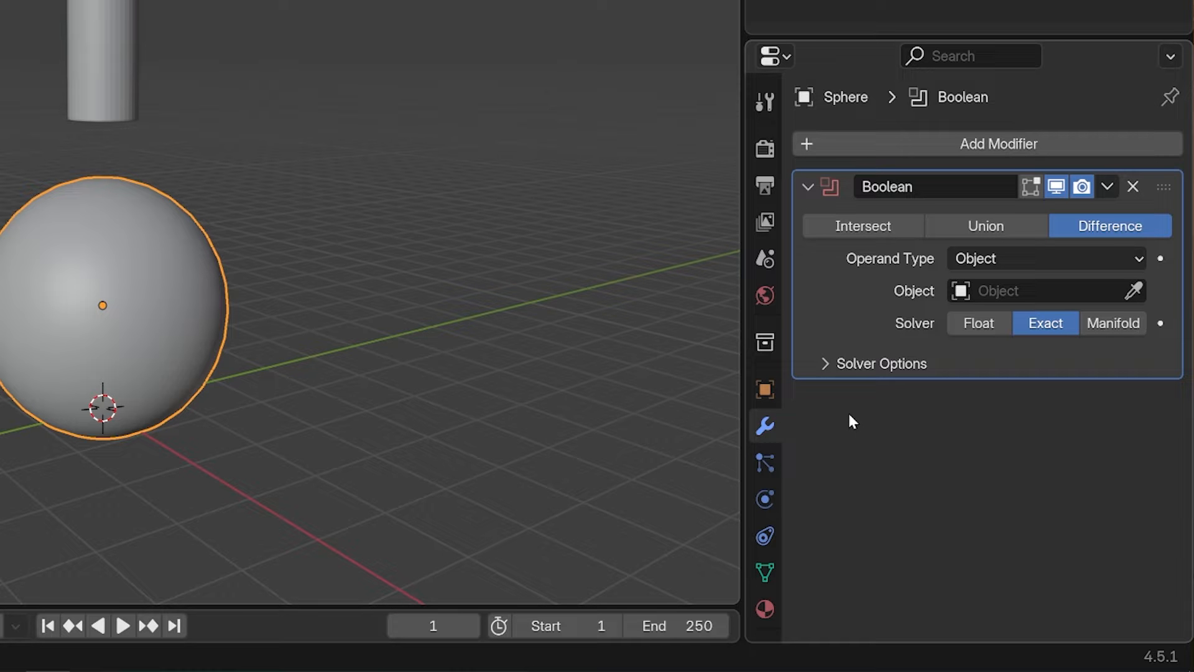
Check the modifiers of the cylinder and the sphere, and view the Boolean's operand type options
left_click(109, 79)
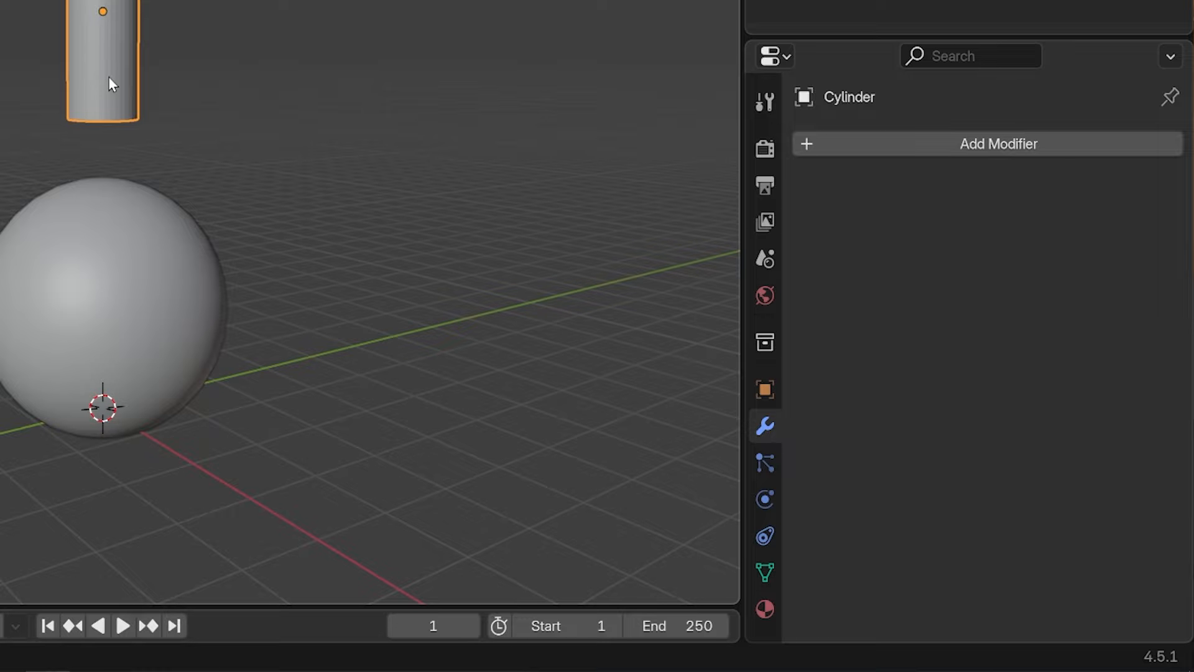
left_click(101, 231)
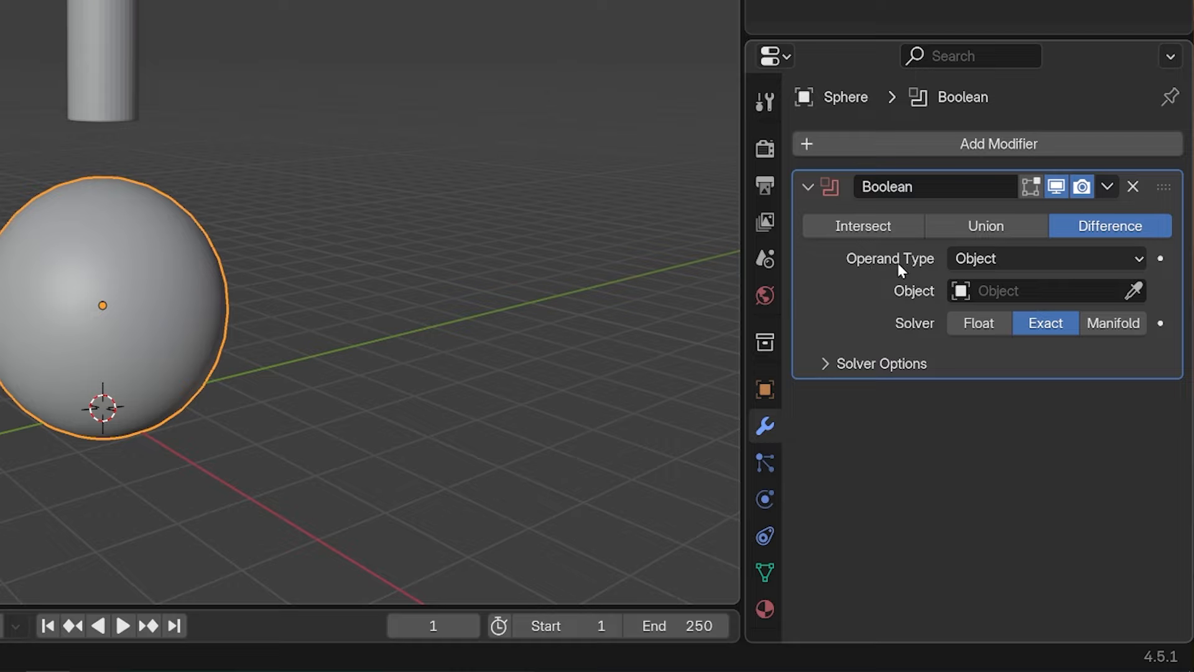
left_click(1042, 260)
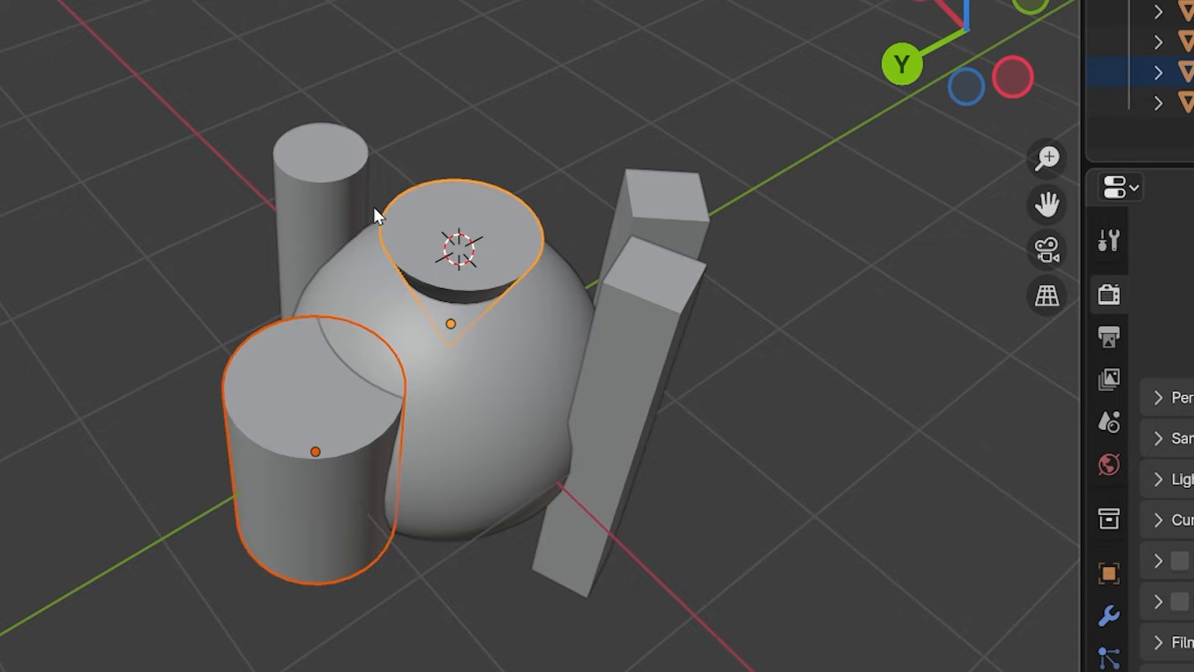
Add the remaining cutter objects around the sphere to the selection and move them all to a new collection named cutters
left_click(367, 208, "shift")
left_click(662, 196, "shift")
left_click(635, 267, "shift")
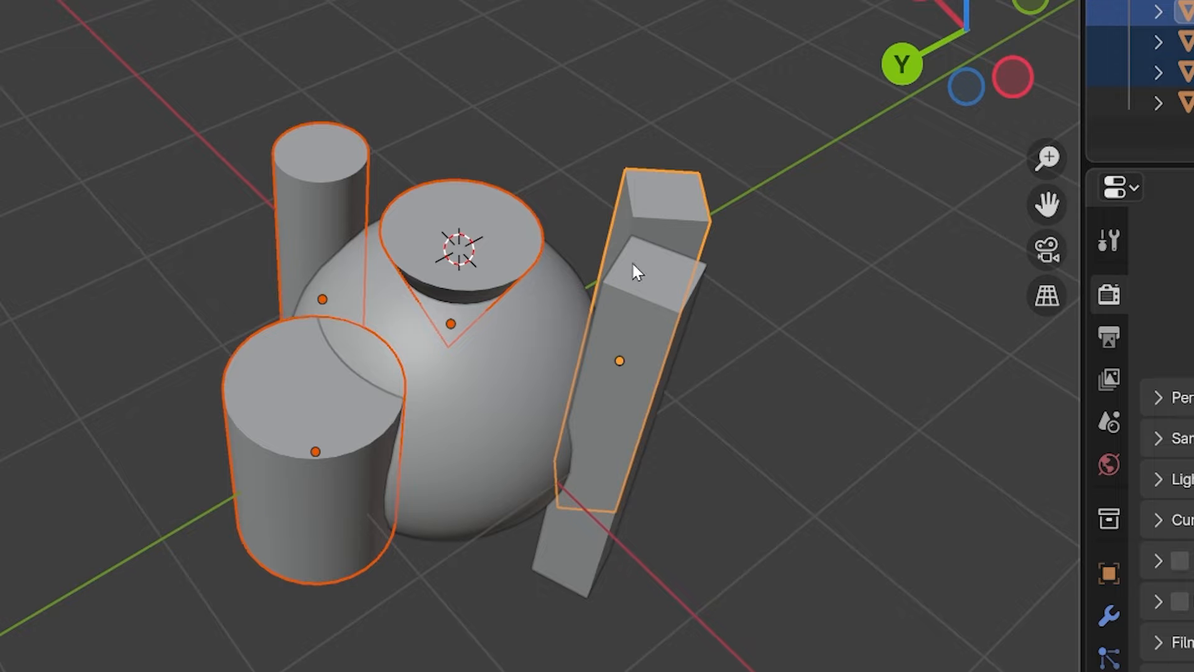
key("m")
left_click(624, 319)
type("cutters")
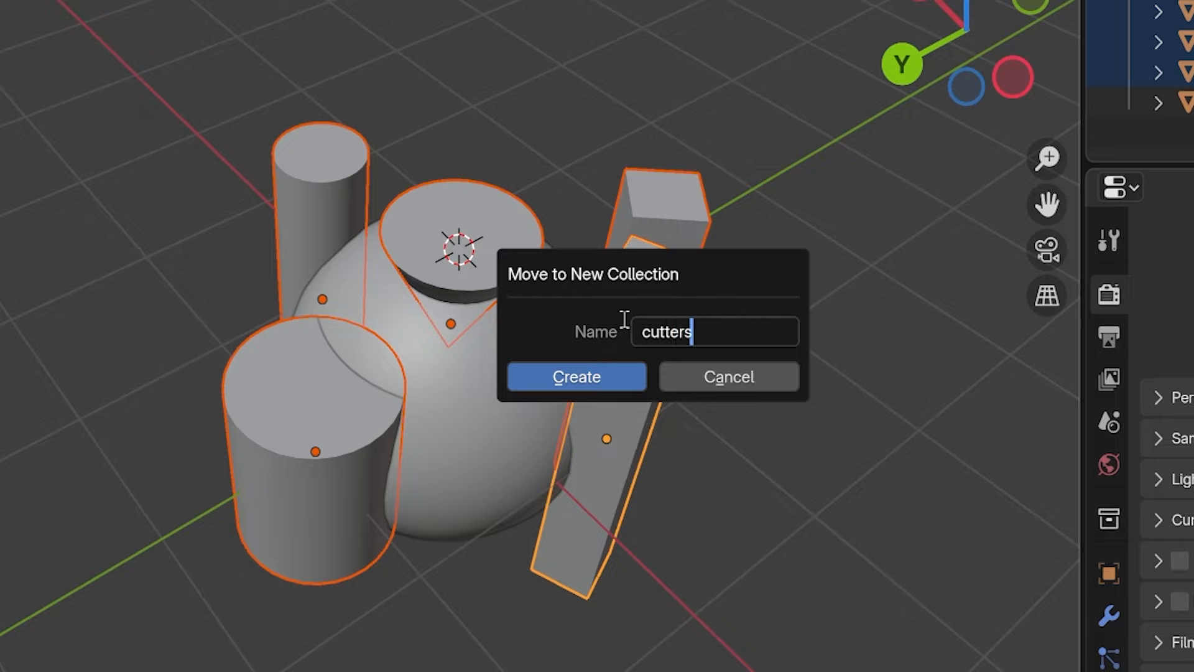
left_click(592, 379)
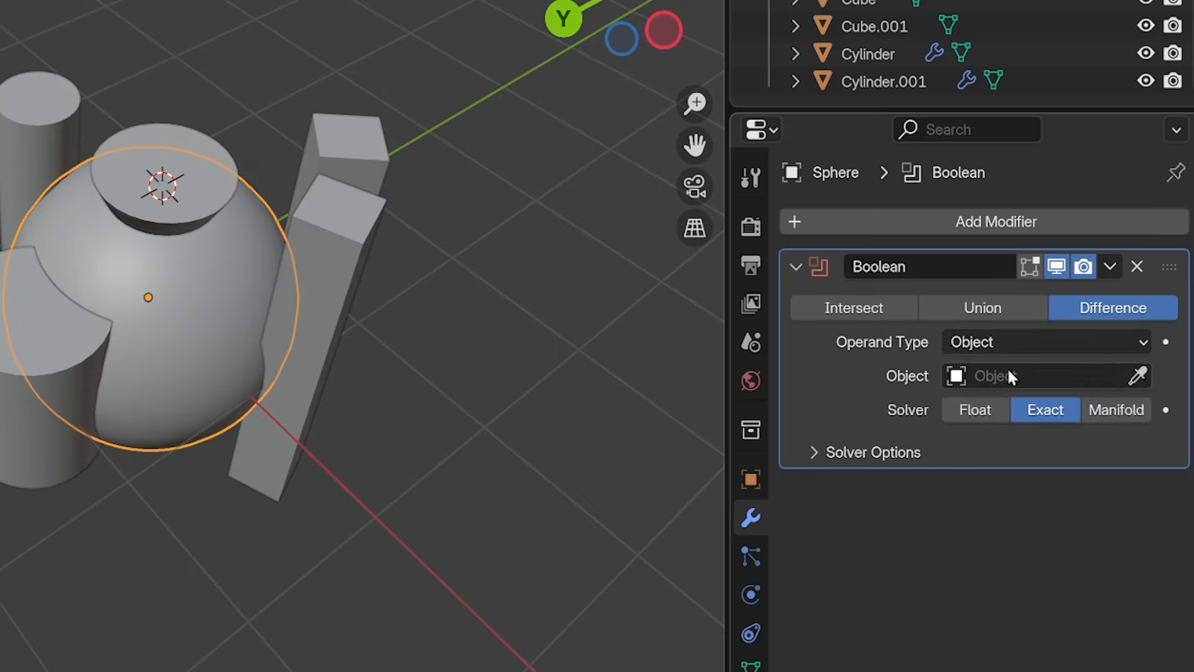
Set the sphere's Boolean operand type to Collection with cutters as the collection, and hide the cutter objects
left_click(990, 343)
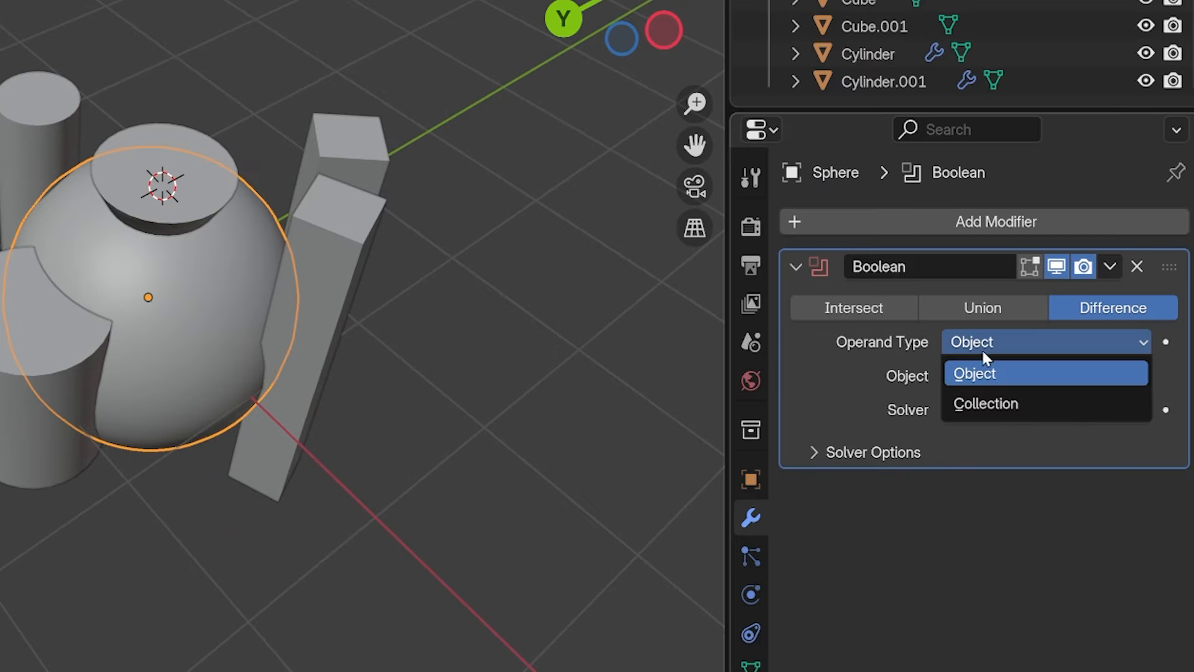
left_click(1003, 410)
left_click(1008, 376)
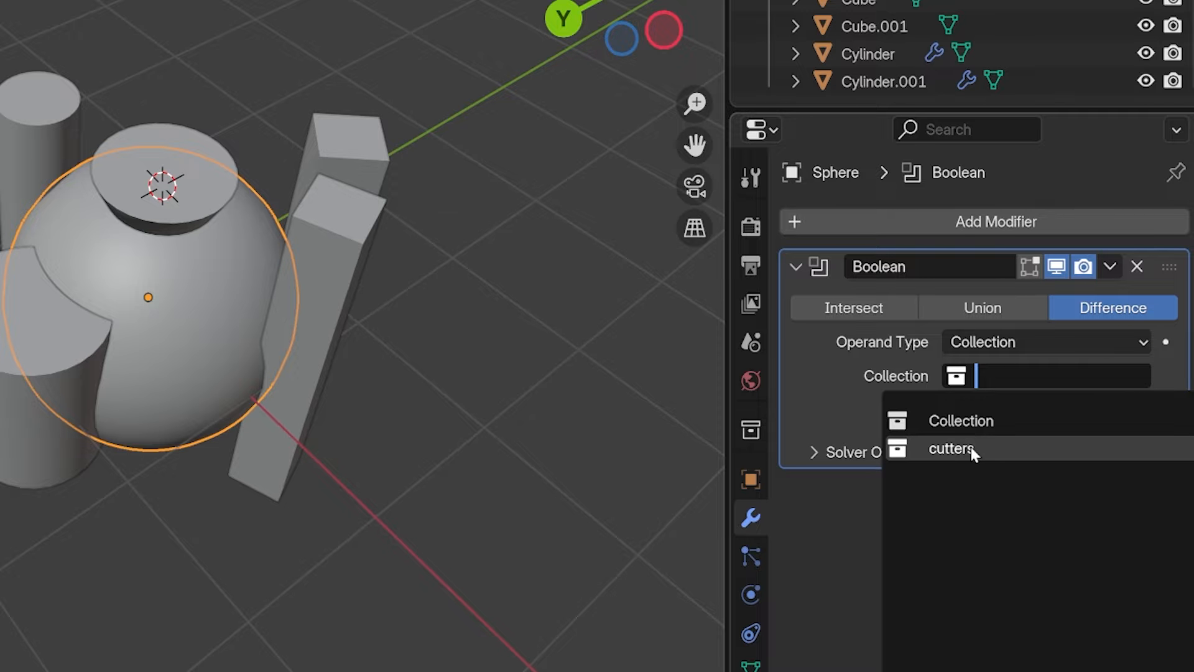
left_click(952, 448)
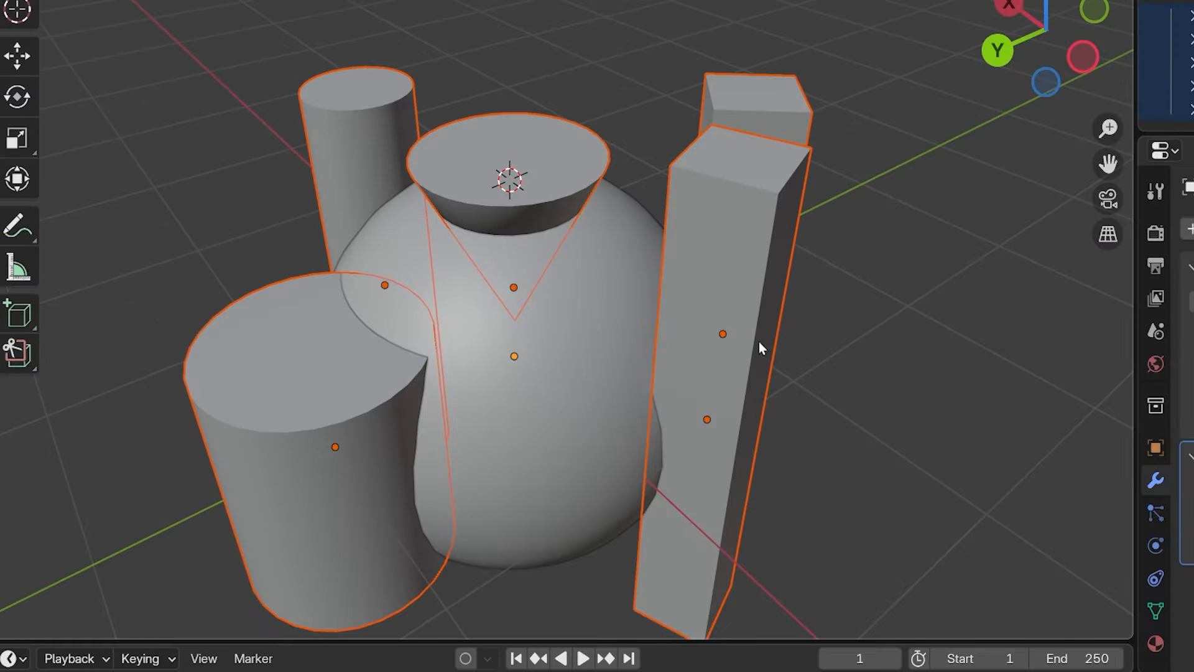
key("h")
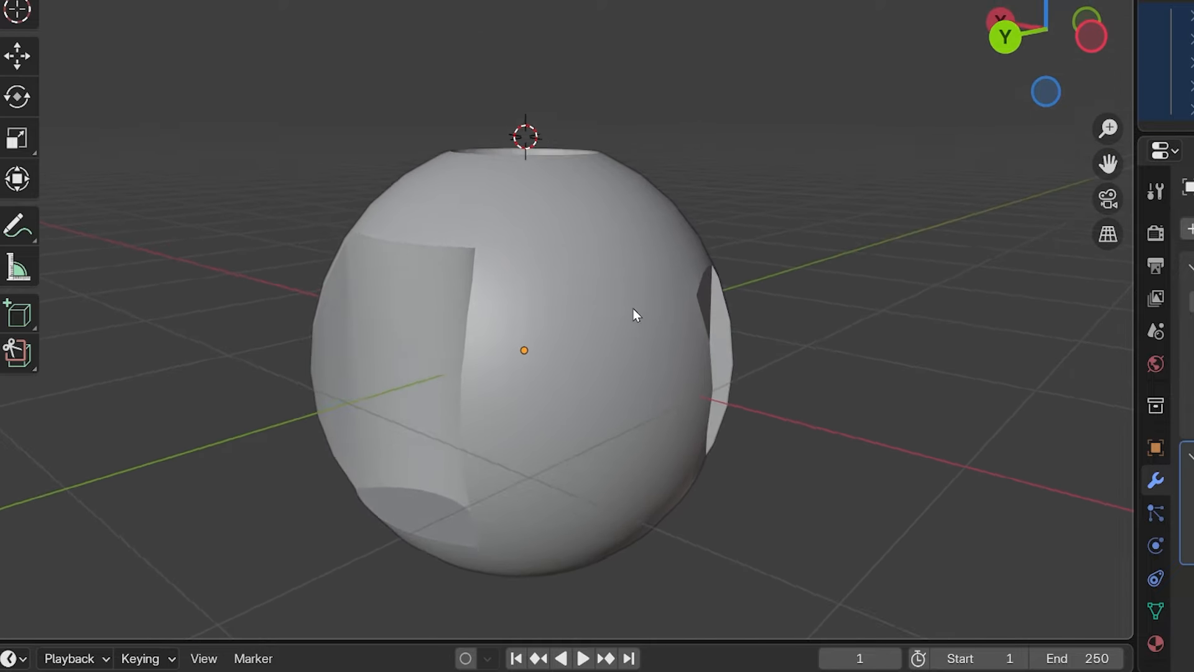
middle_click_drag(633, 315, 552, 277)
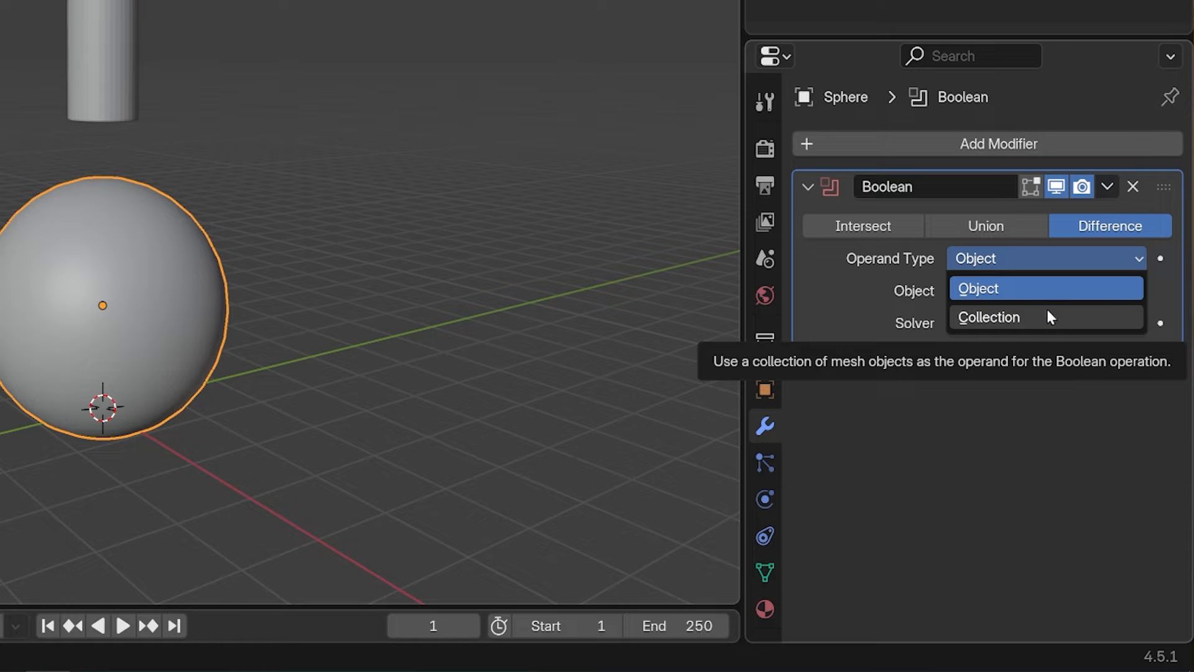
Keep the Boolean's operand type as Object and browse the list of available operand objects
left_click(1040, 289)
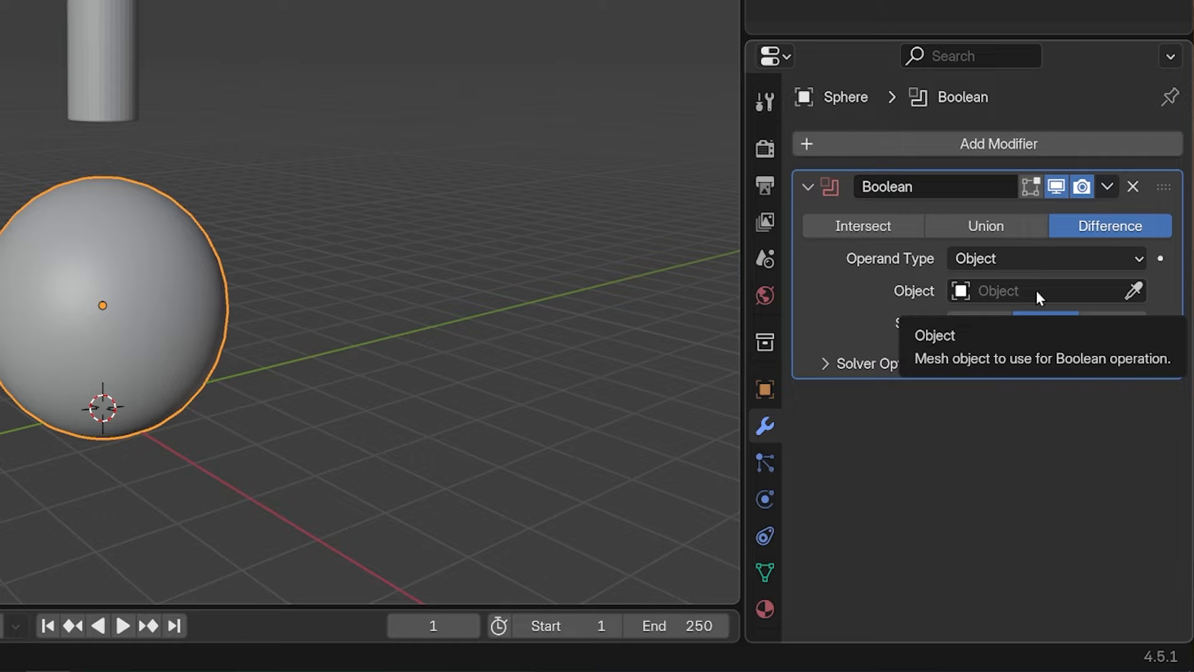
left_click(1012, 290)
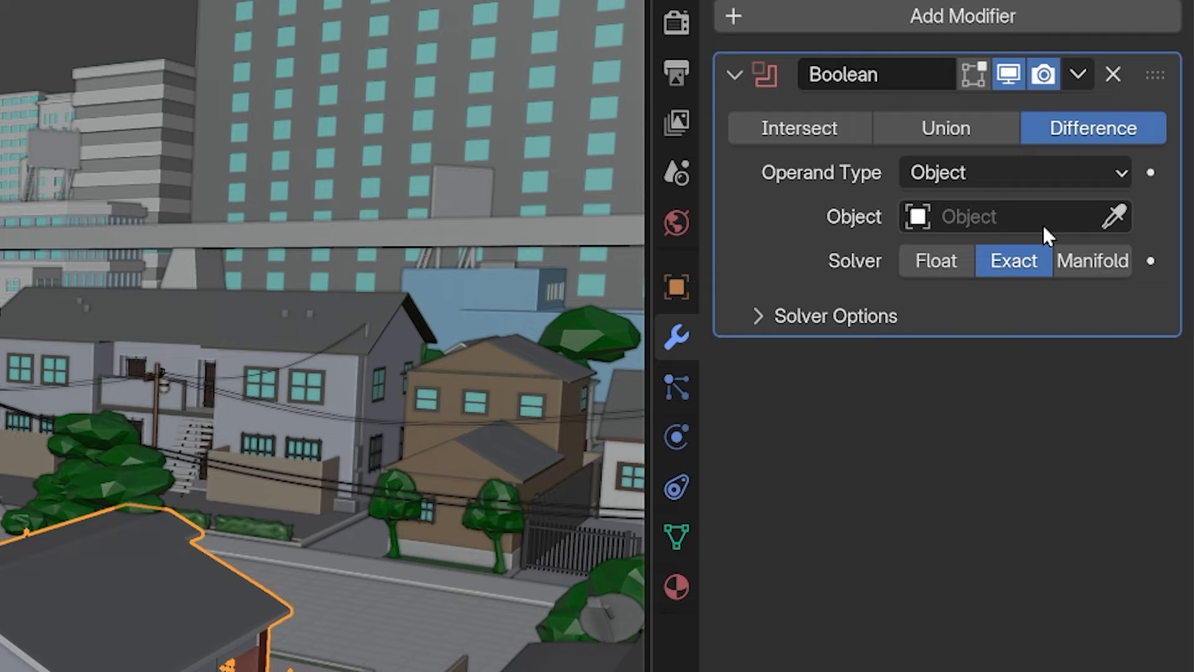
left_click(1043, 225)
scroll(981, 409, "down", 20)
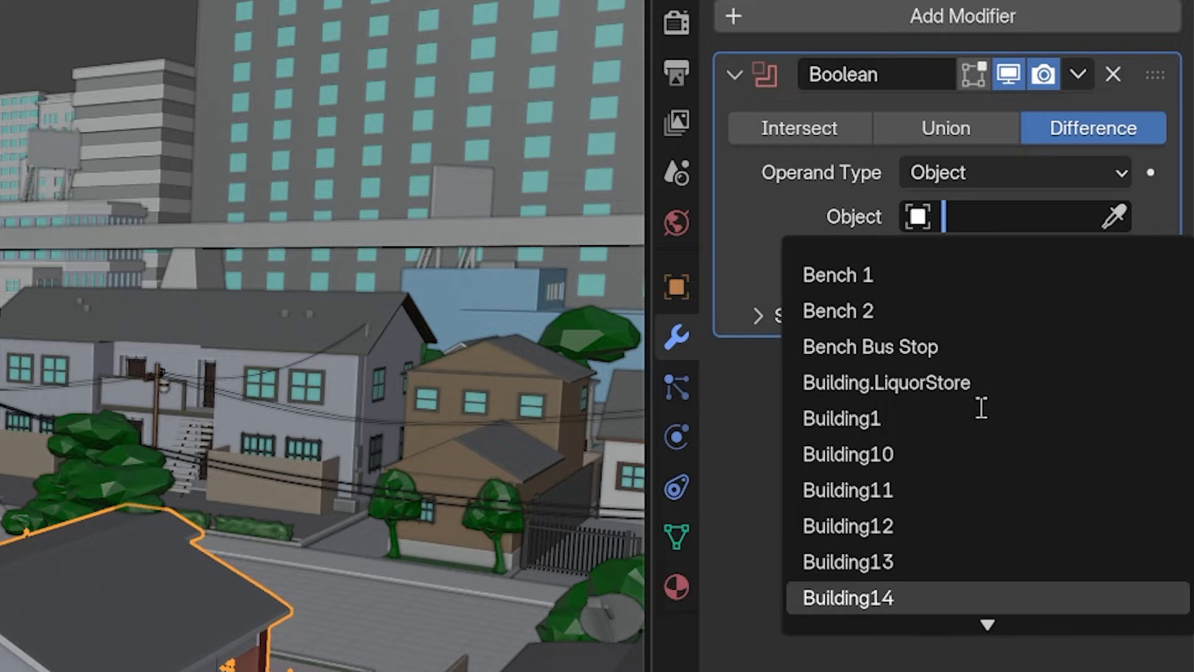
scroll(982, 409, "down", 20)
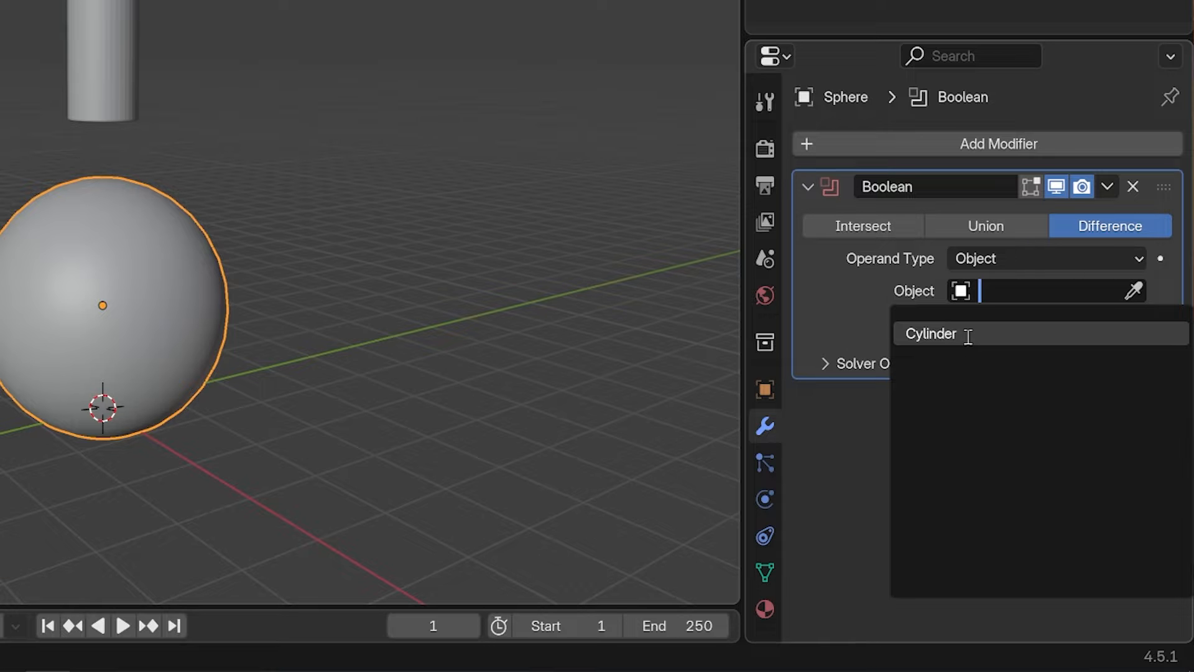
left_click(879, 313)
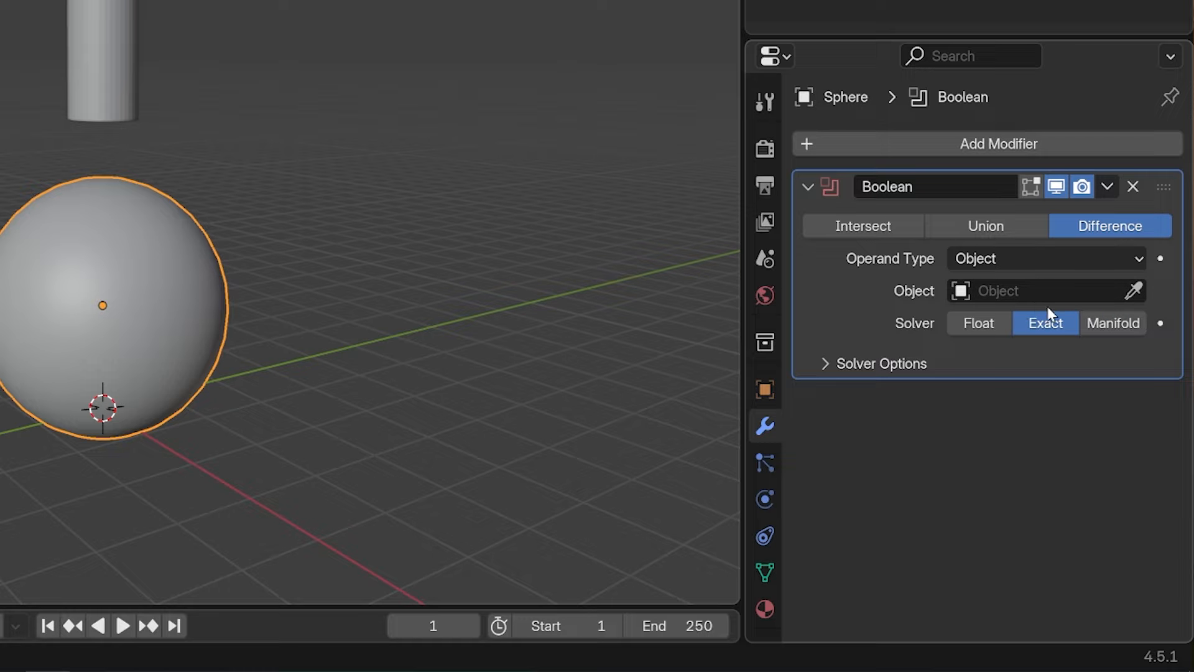
Pick the cylinder in the viewport as the operand object of the sphere's Boolean modifier
left_click(1135, 290)
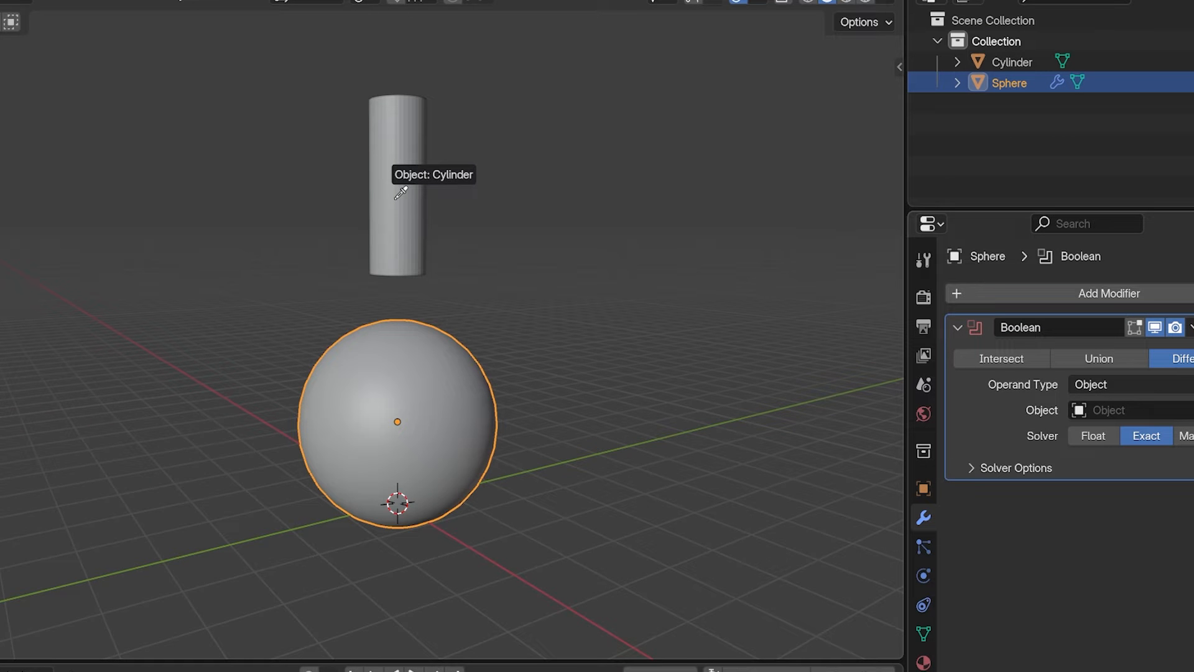
left_click(399, 193)
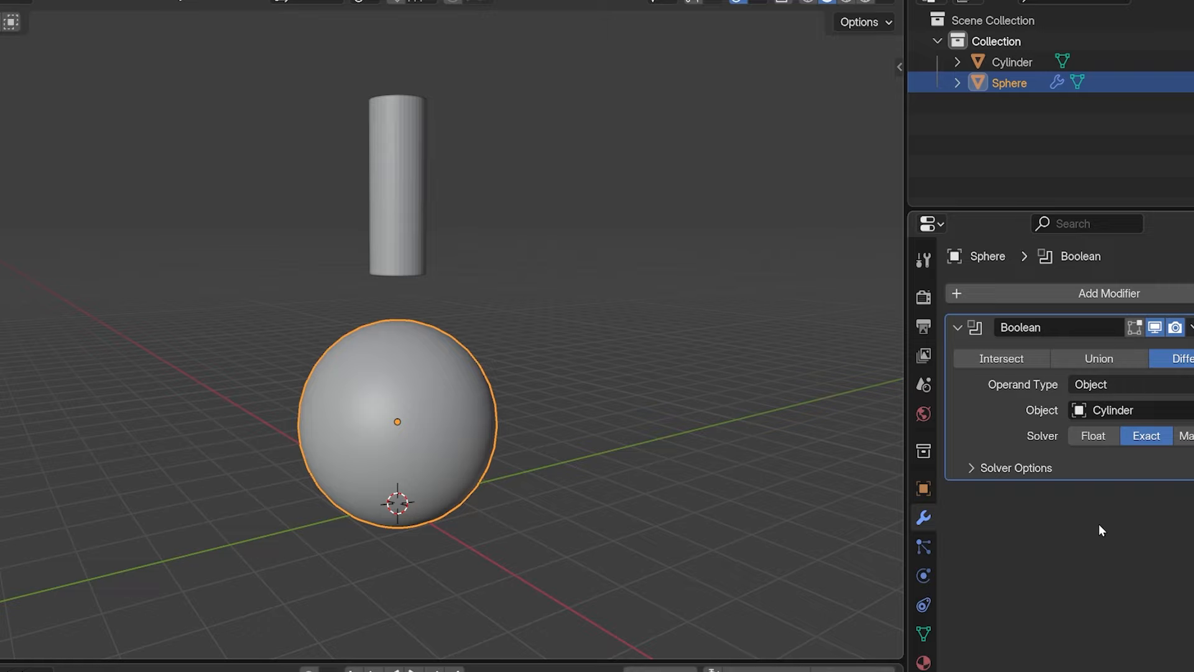
Move the cylinder down along the Z axis until about half of it is inside the sphere
left_click(396, 241)
key("g")
key("z")
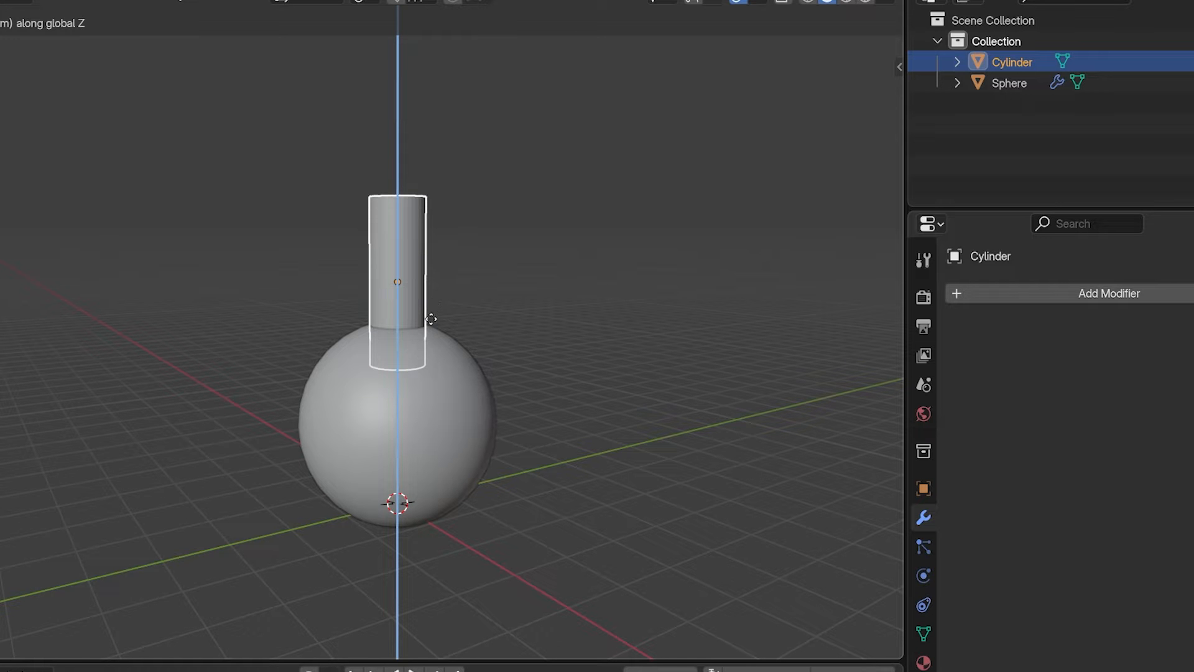
left_click(433, 345)
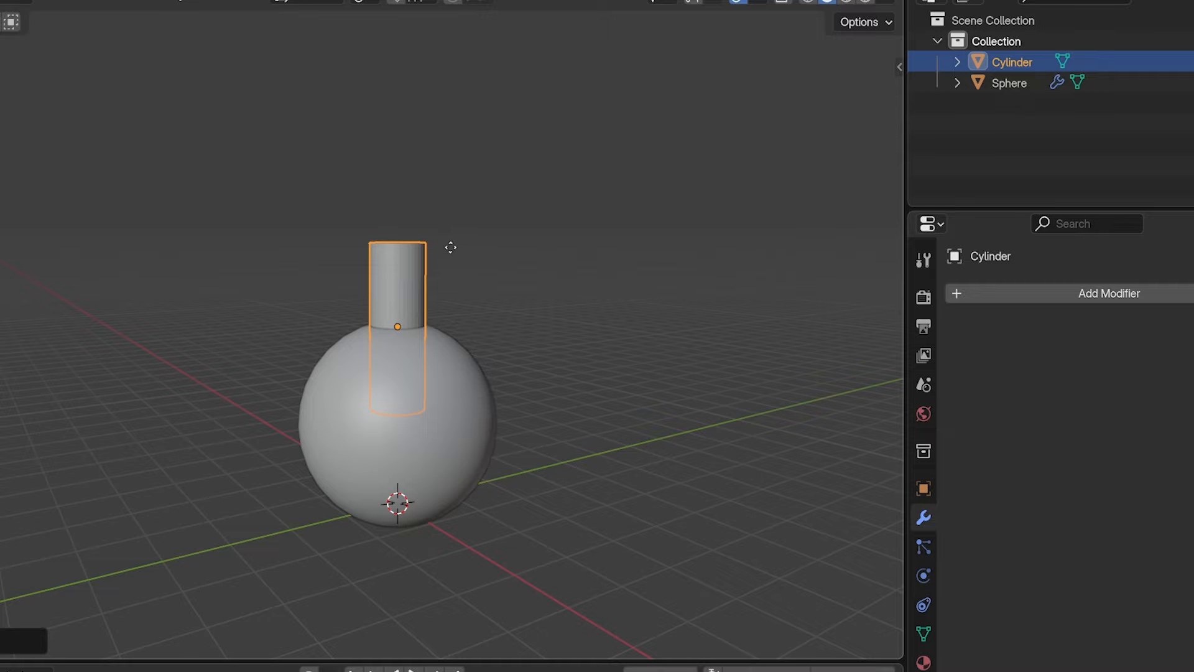
Move the cylinder along the Z axis within the sphere and hide it to inspect the cut hole
key("g")
key("z")
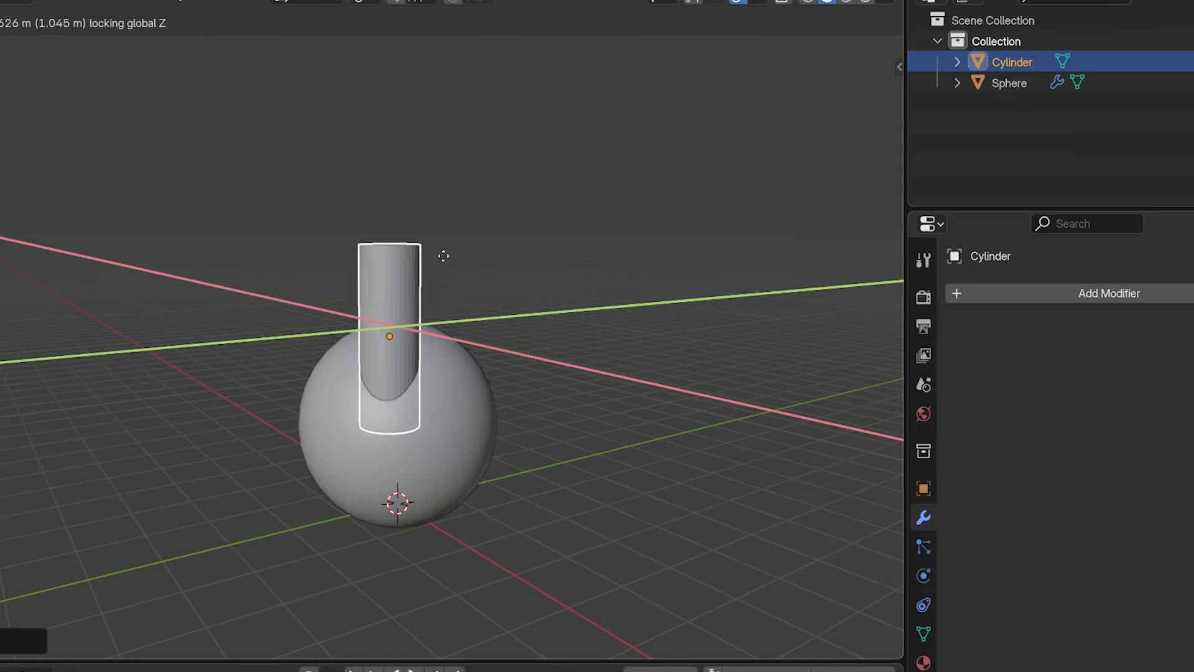
left_click(443, 256)
key("h")
scroll(464, 424, "down", 1)
middle_click_drag(465, 424, 497, 443)
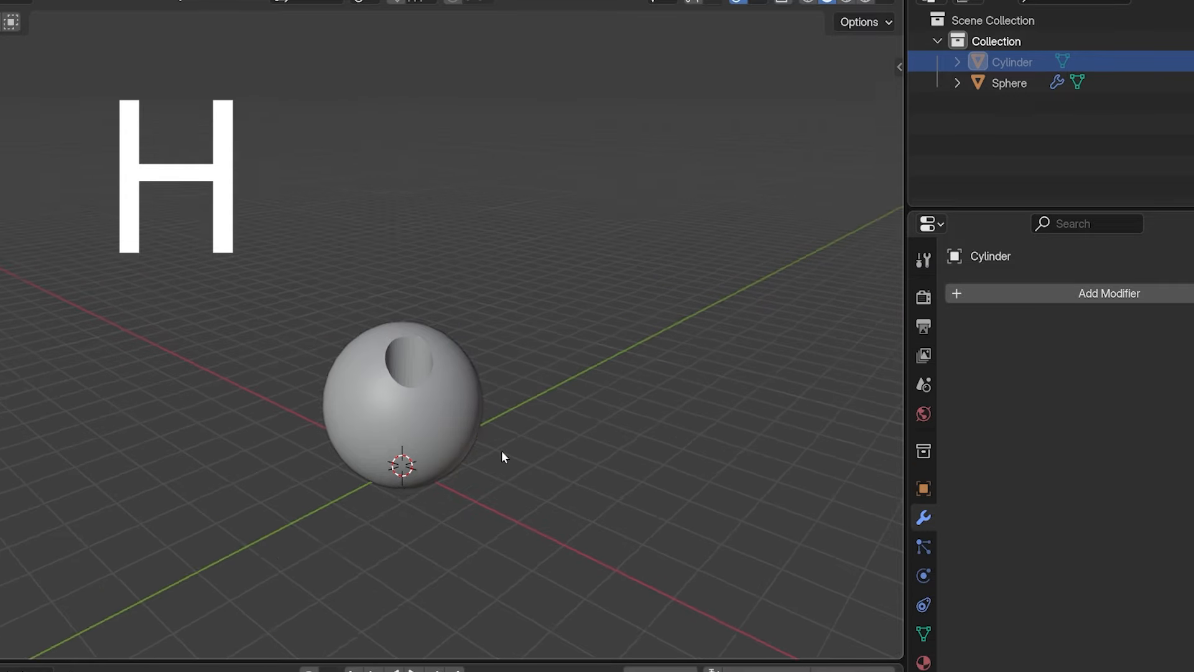
scroll(500, 448, "up", 5)
scroll(505, 464, "down", 3)
middle_click_drag(442, 261, 358, 325)
scroll(373, 292, "up", 3)
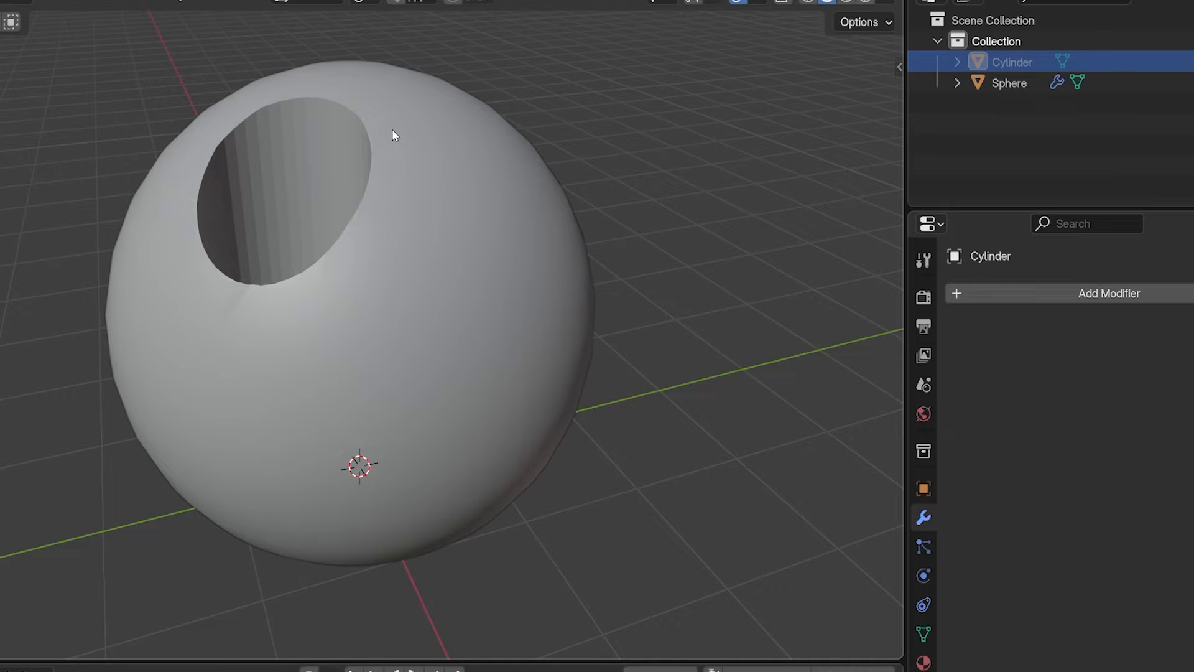
Select the sphere and unhide the cylinder so both objects are shown
left_click(392, 132)
middle_click_drag(384, 239, 472, 289, "shift")
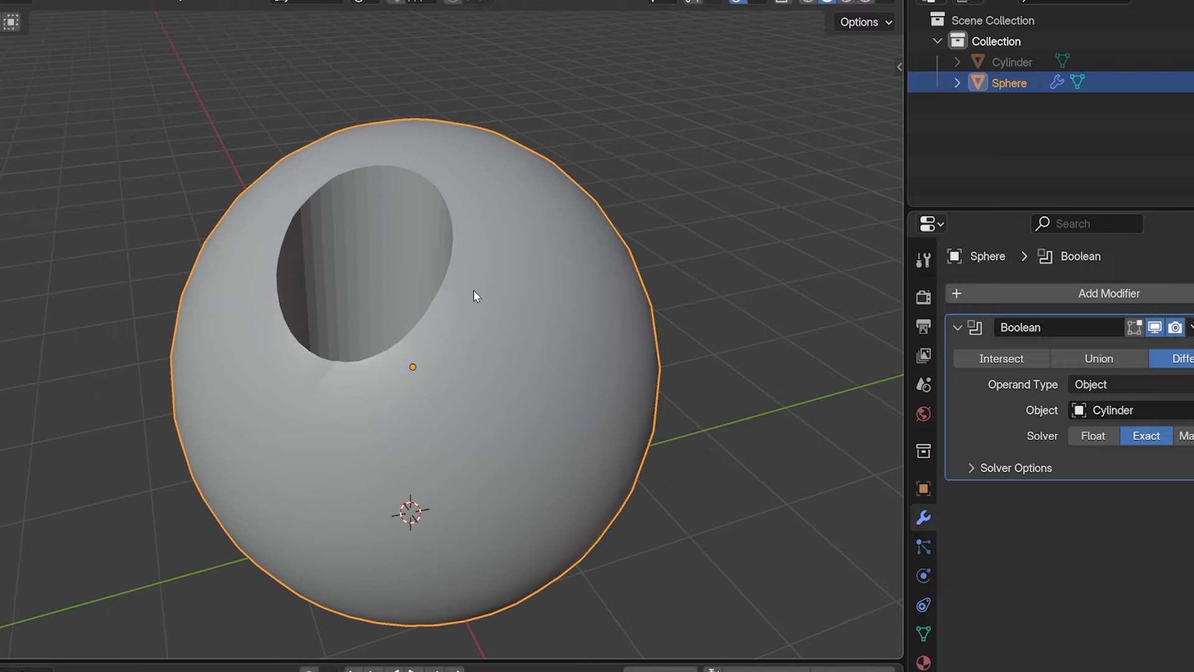
key("alt+h")
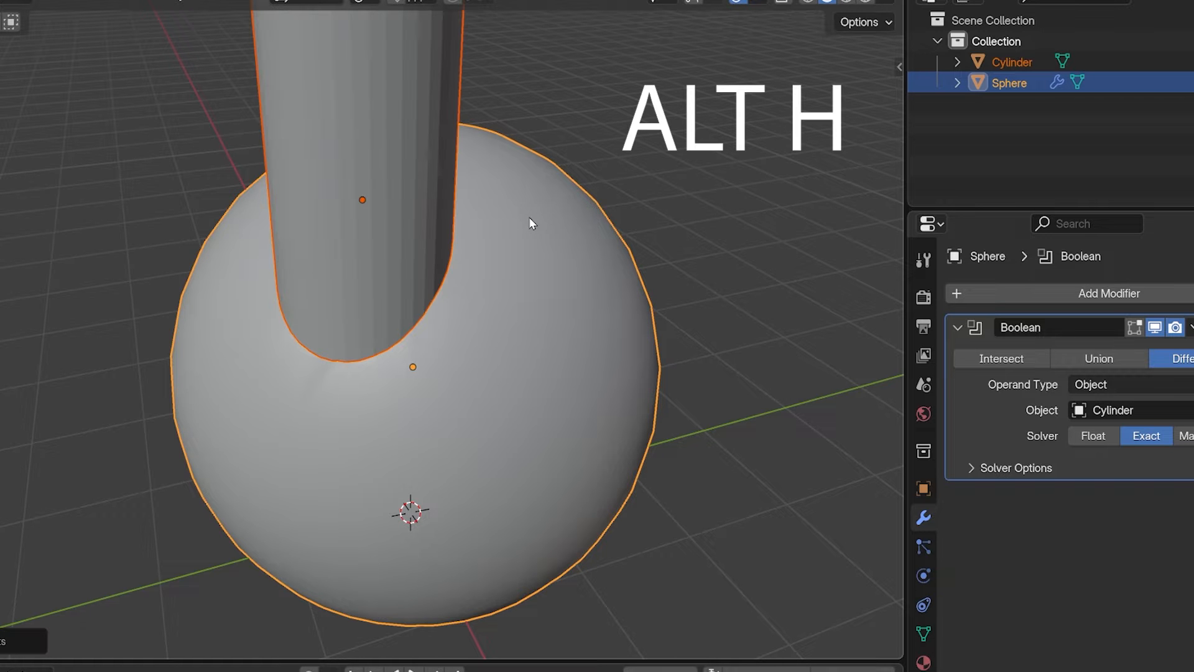
scroll(530, 222, "down", 3)
scroll(555, 243, "up", 2)
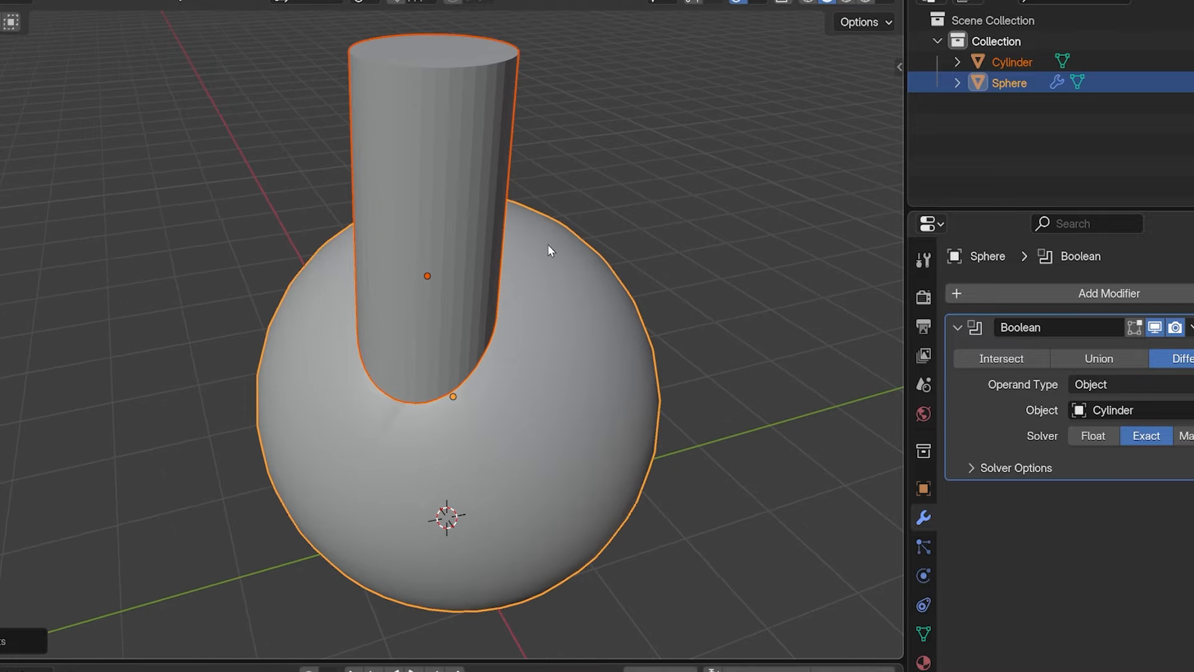
Set the cylinder's viewport display type to Wire in its object properties
left_click(471, 199)
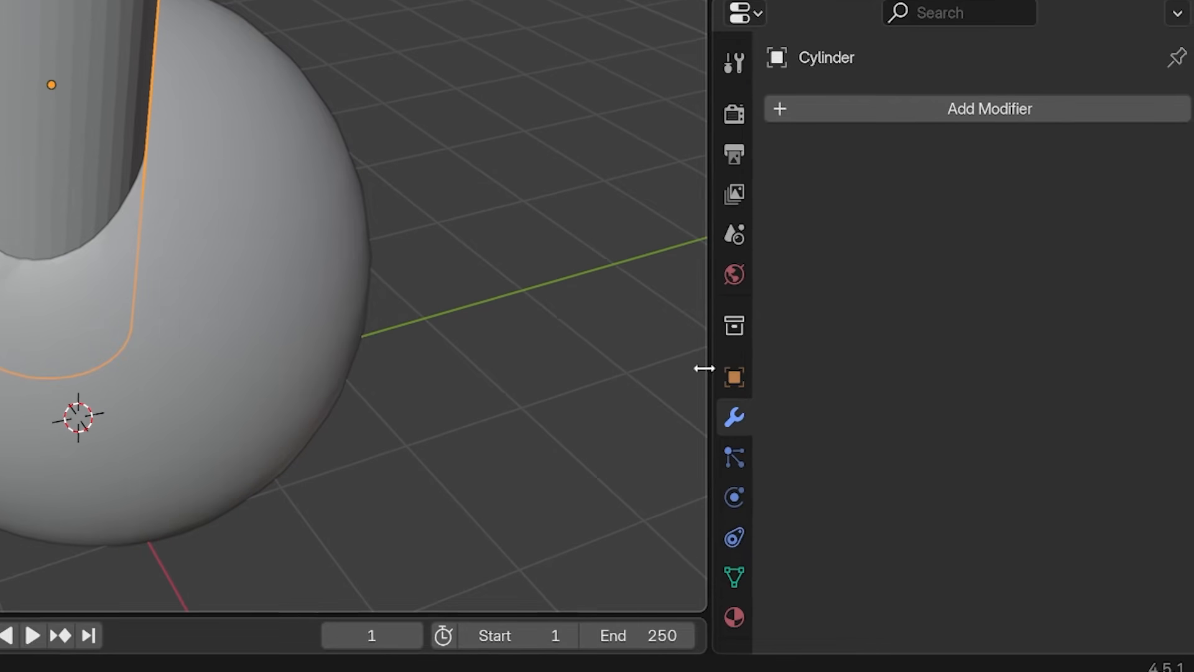
left_click(853, 447)
scroll(790, 341, "down", 8)
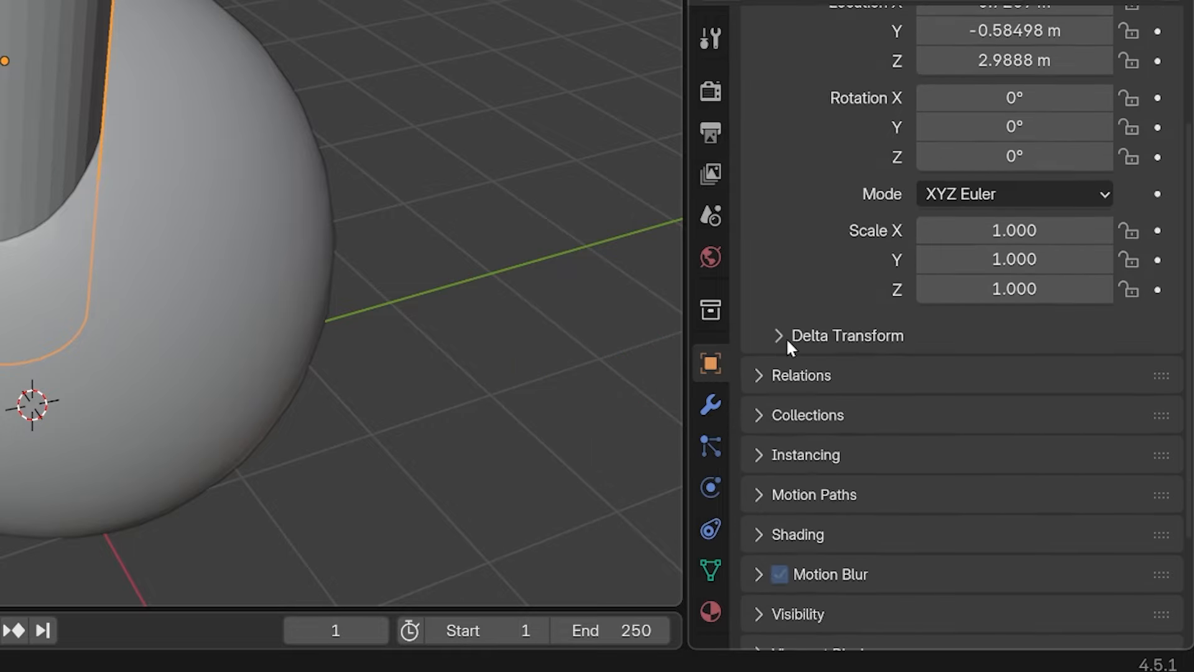
left_click(760, 510)
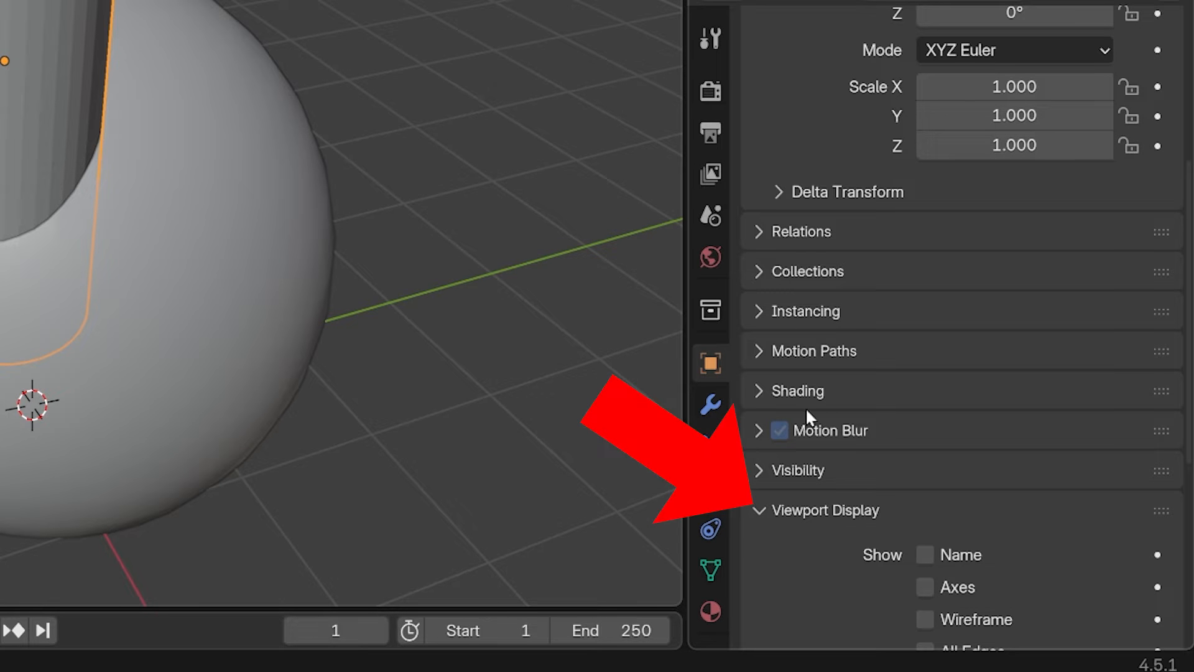
scroll(807, 411, "down", 5)
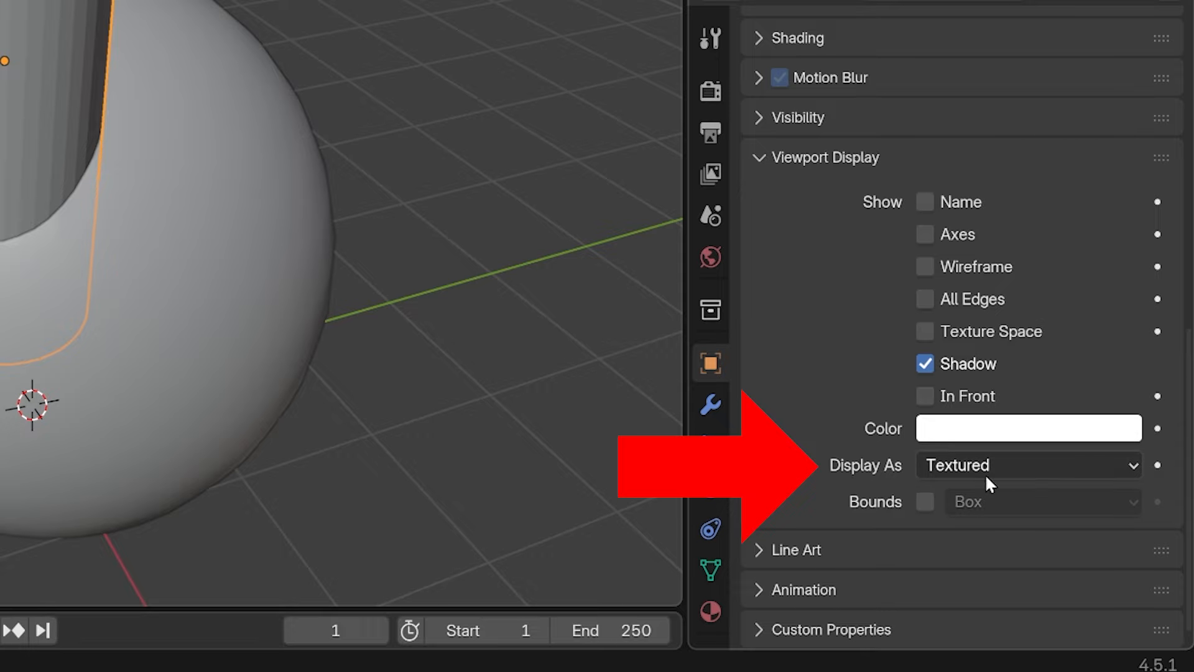
left_click(1033, 465)
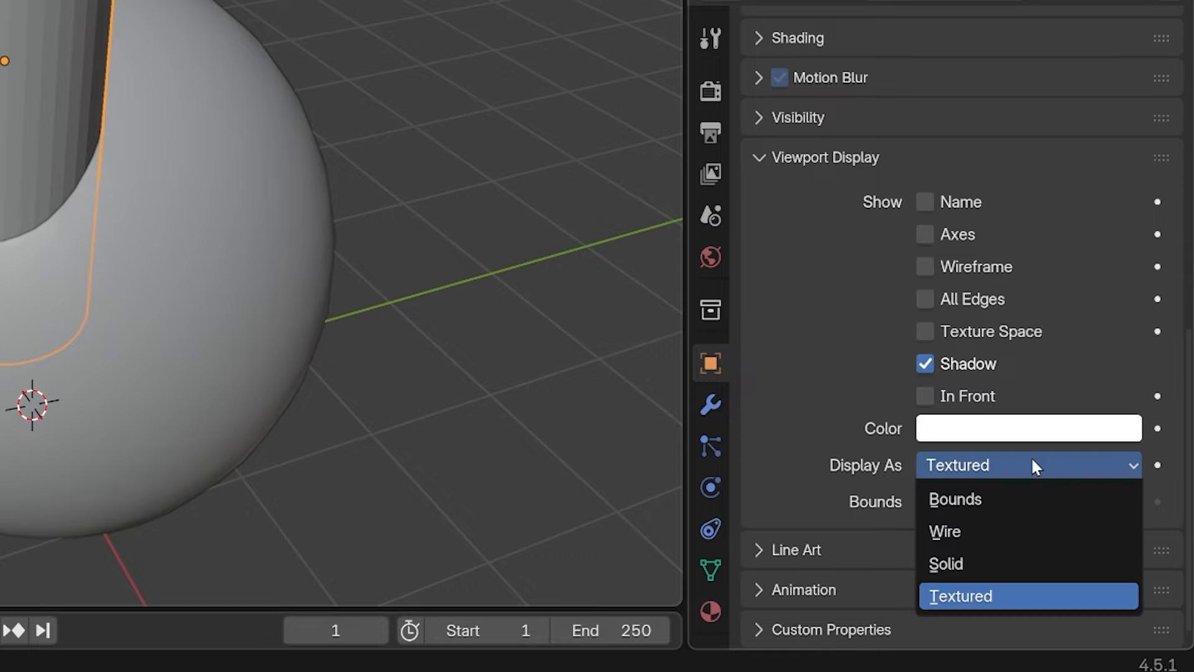
left_click(973, 531)
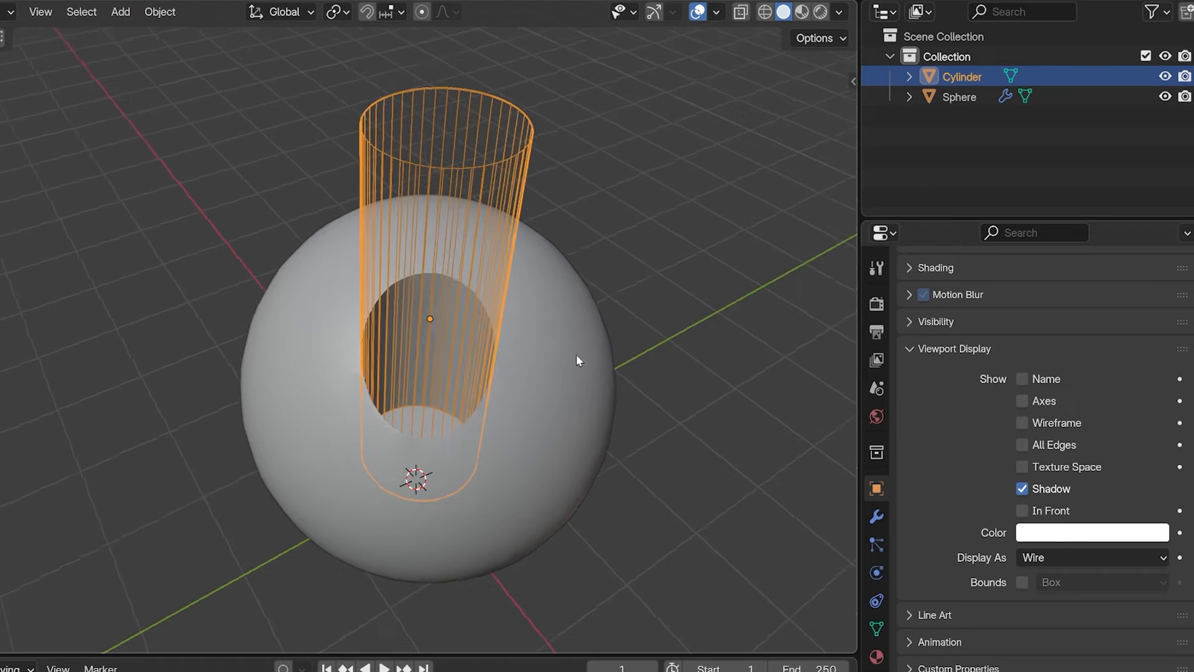
Move the wireframe cylinder horizontally over the sphere with movement along Z locked
middle_click_drag(577, 360, 433, 370)
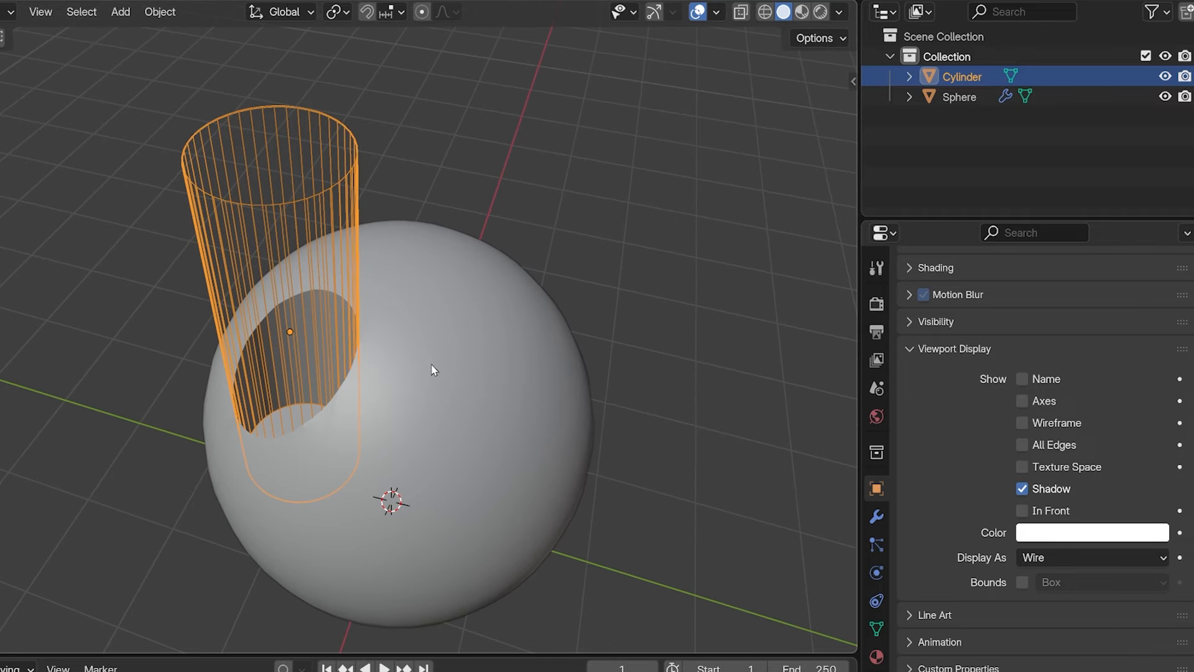
key("g")
key("shift+z")
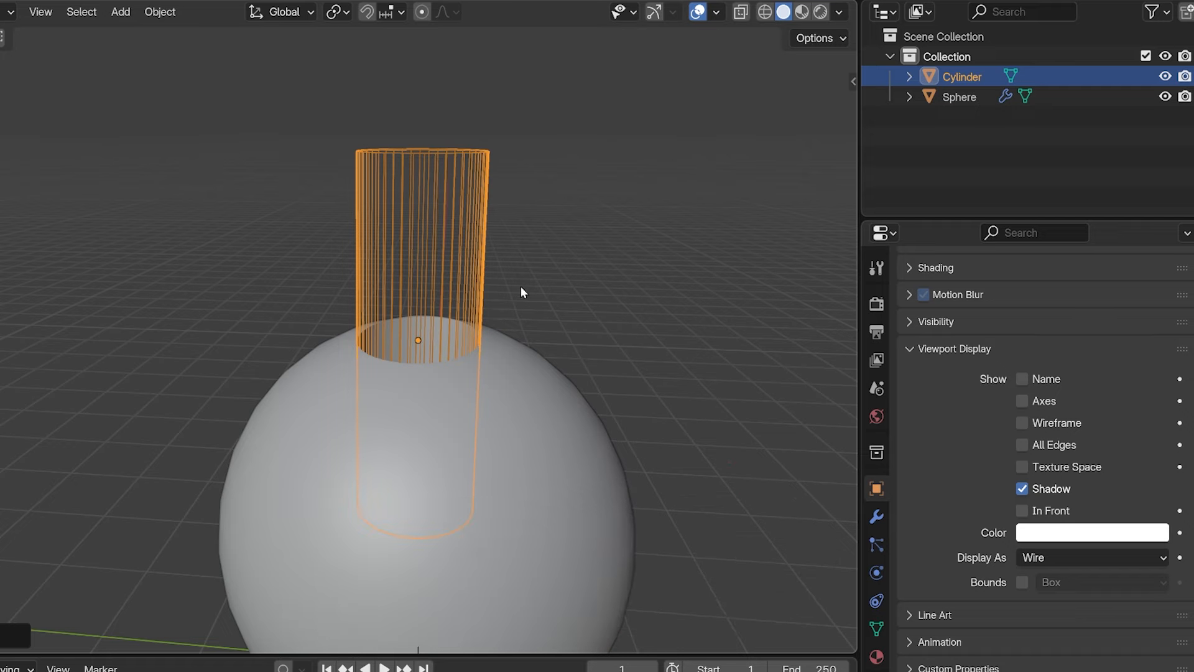
Review the sphere's Boolean modifier settings and move the cylinder so it overlaps the side of the sphere
left_click(554, 408)
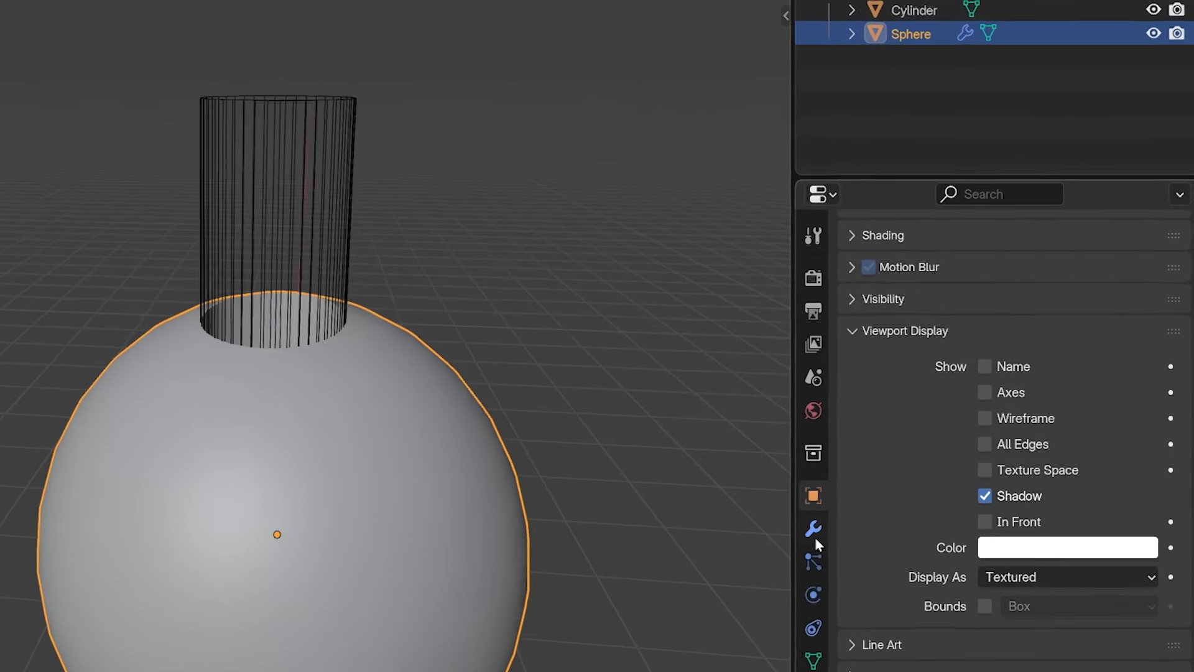
left_click(877, 517)
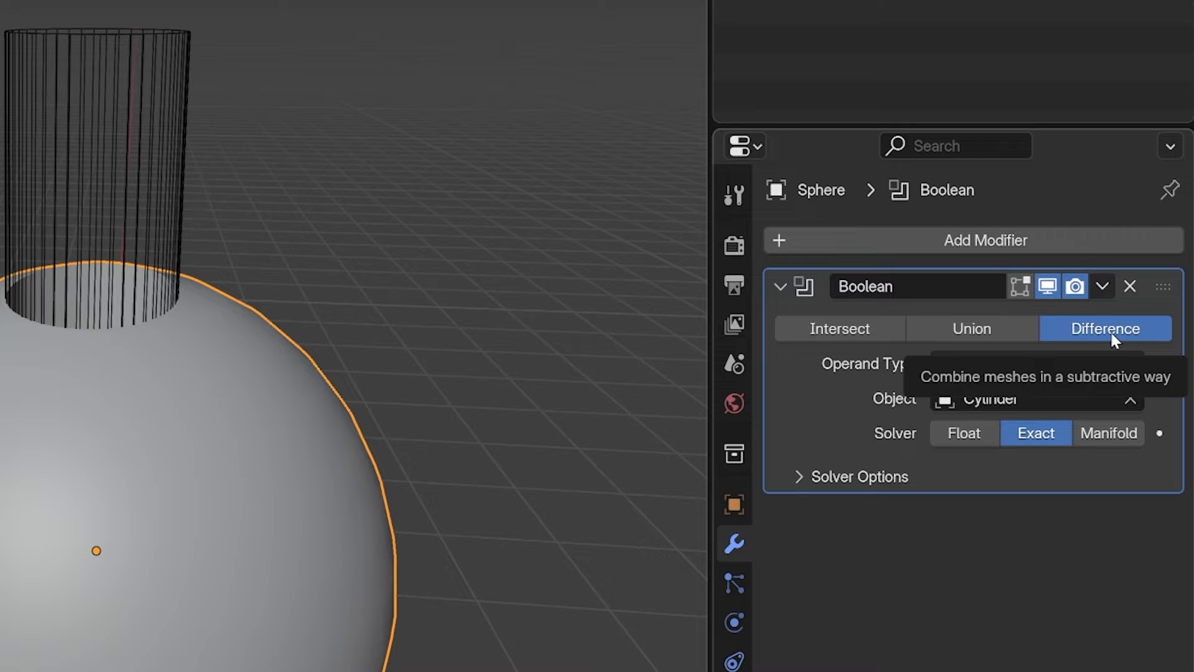
left_click(117, 217)
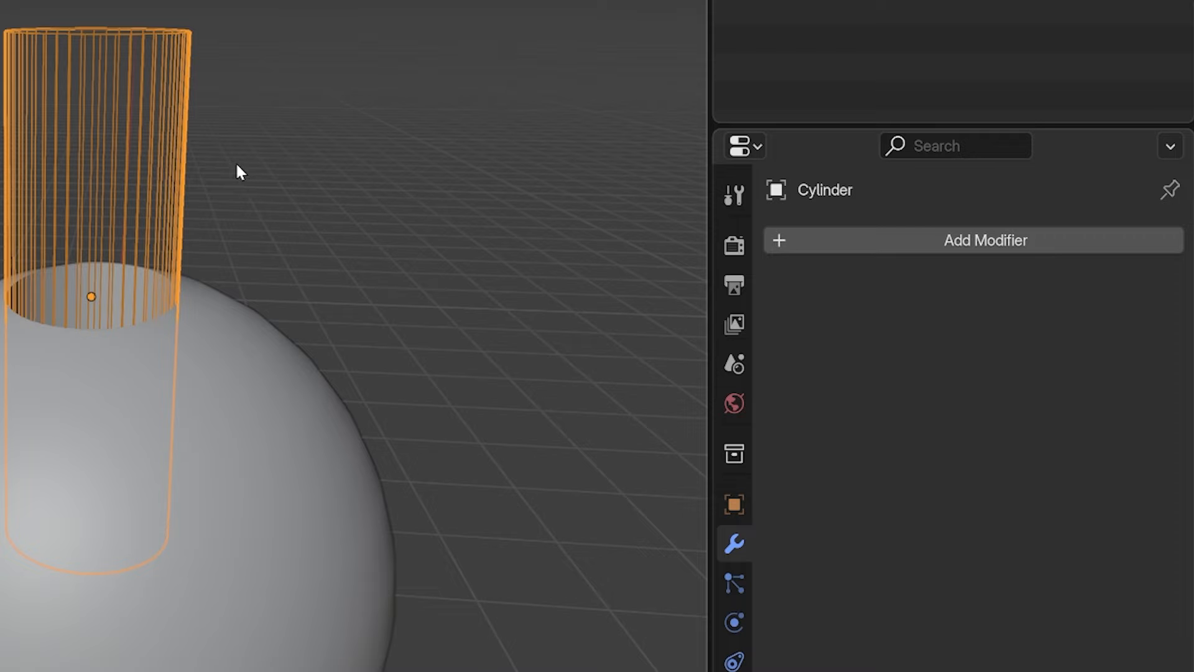
key("g")
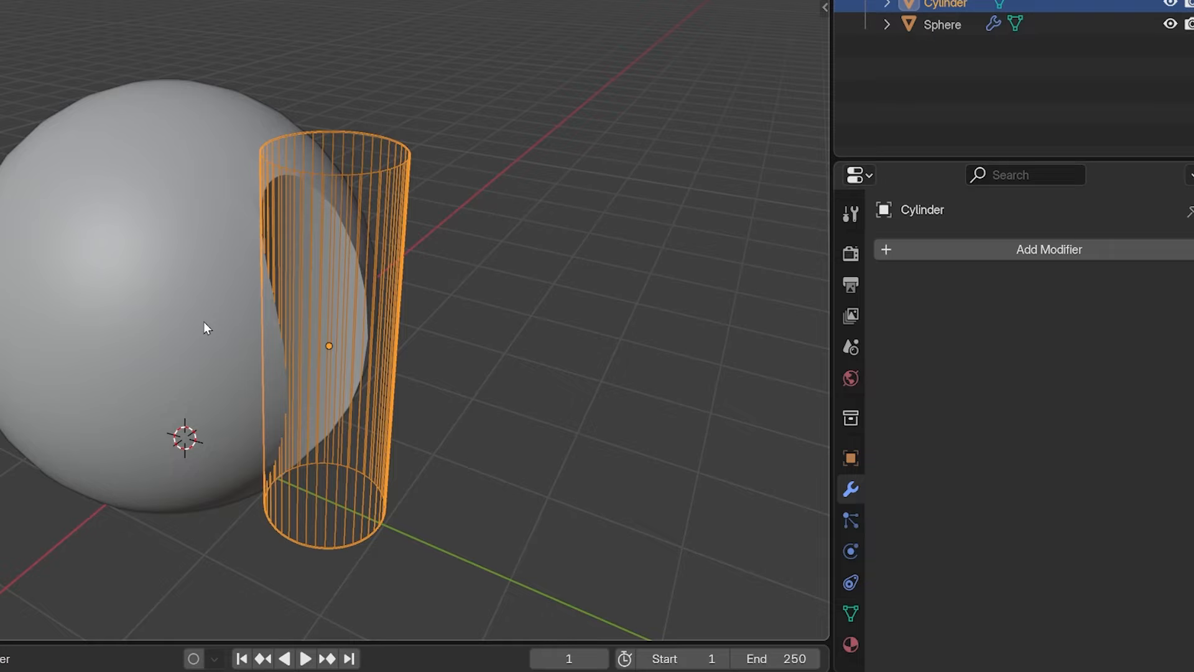
Try Intersect and Union as the sphere's Boolean operation and return it to Difference
left_click(203, 322)
left_click(957, 323)
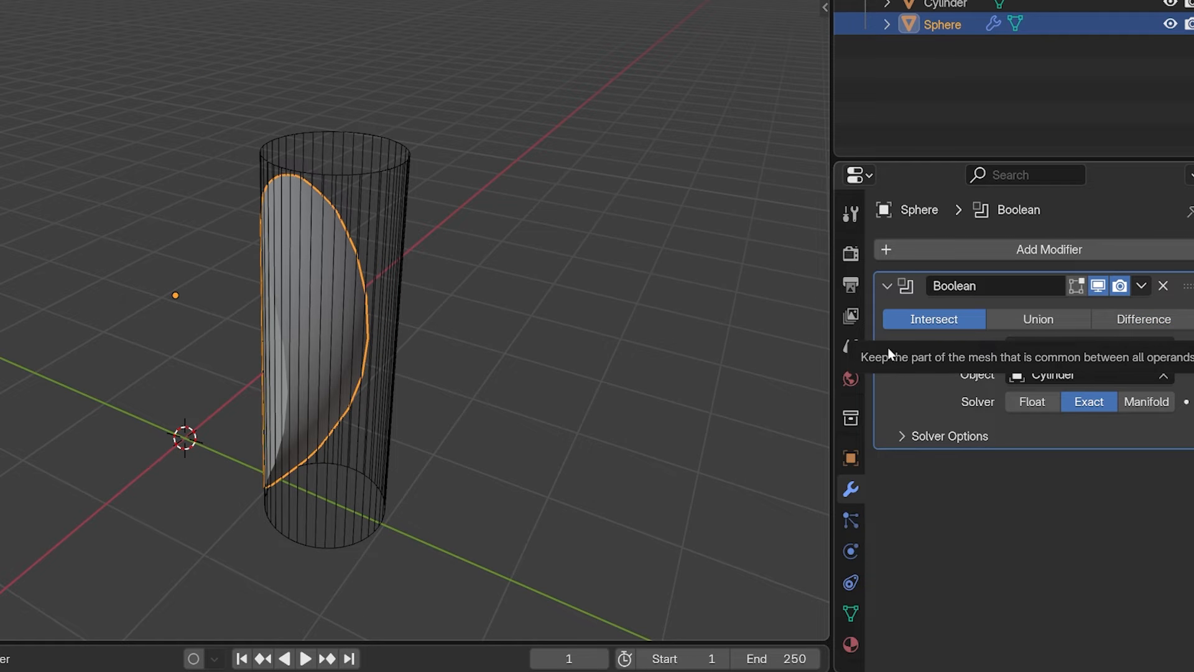
middle_click_drag(560, 324, 414, 328)
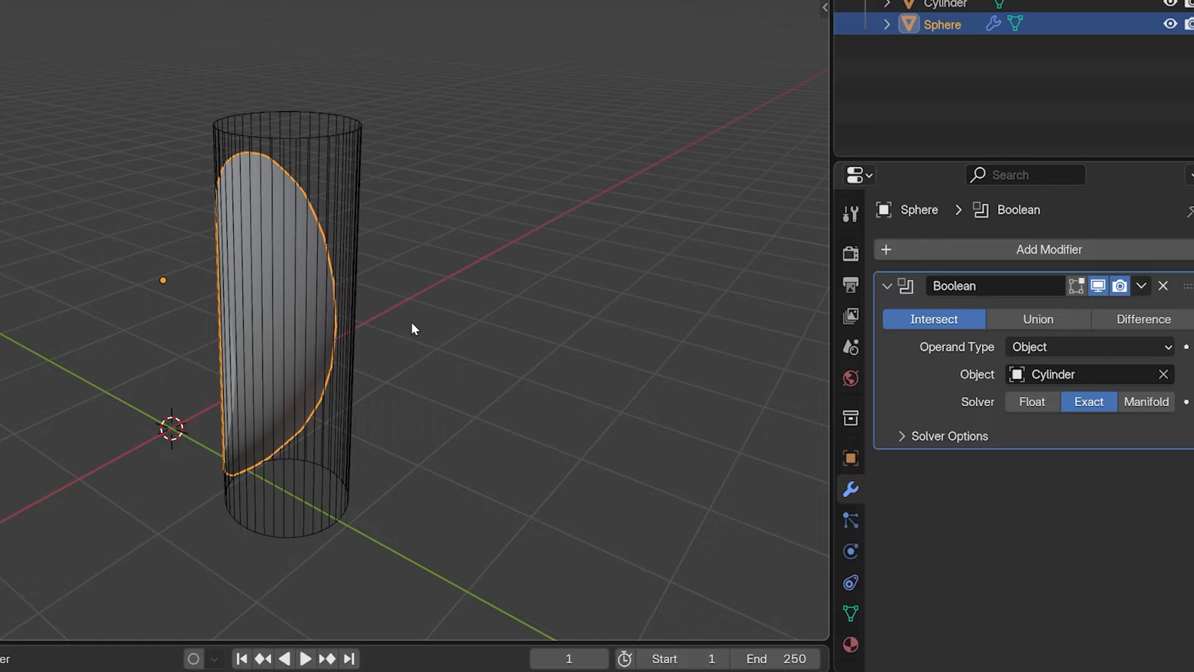
middle_click_drag(414, 329, 520, 336)
left_click(1019, 324)
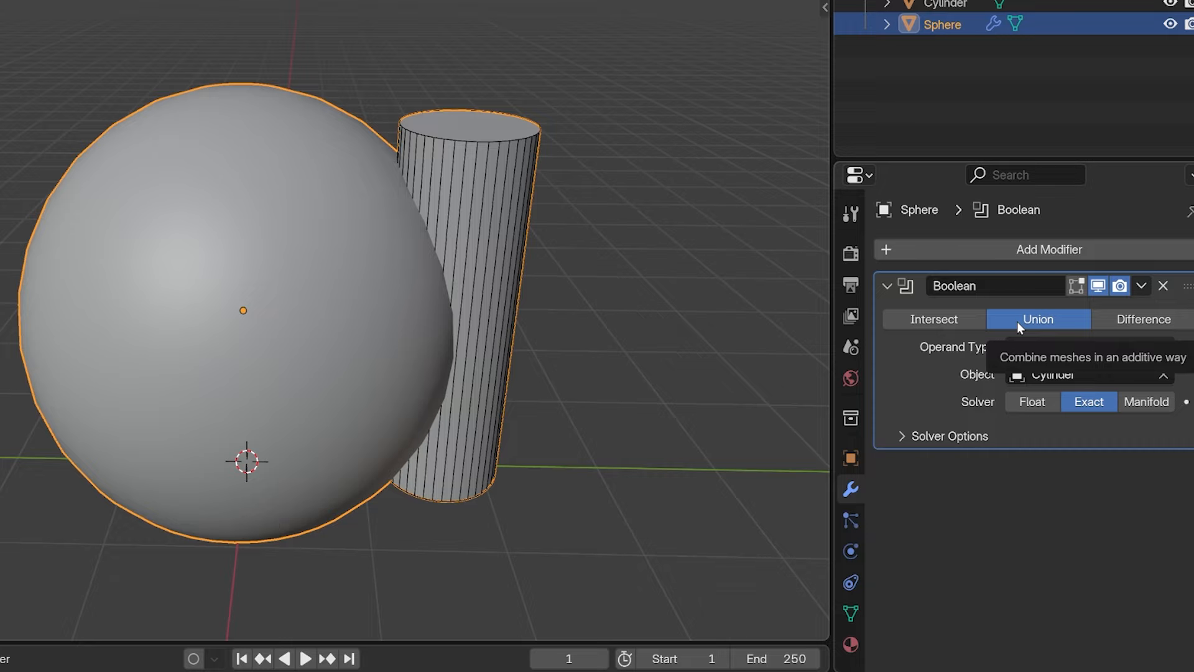
left_click(1135, 321)
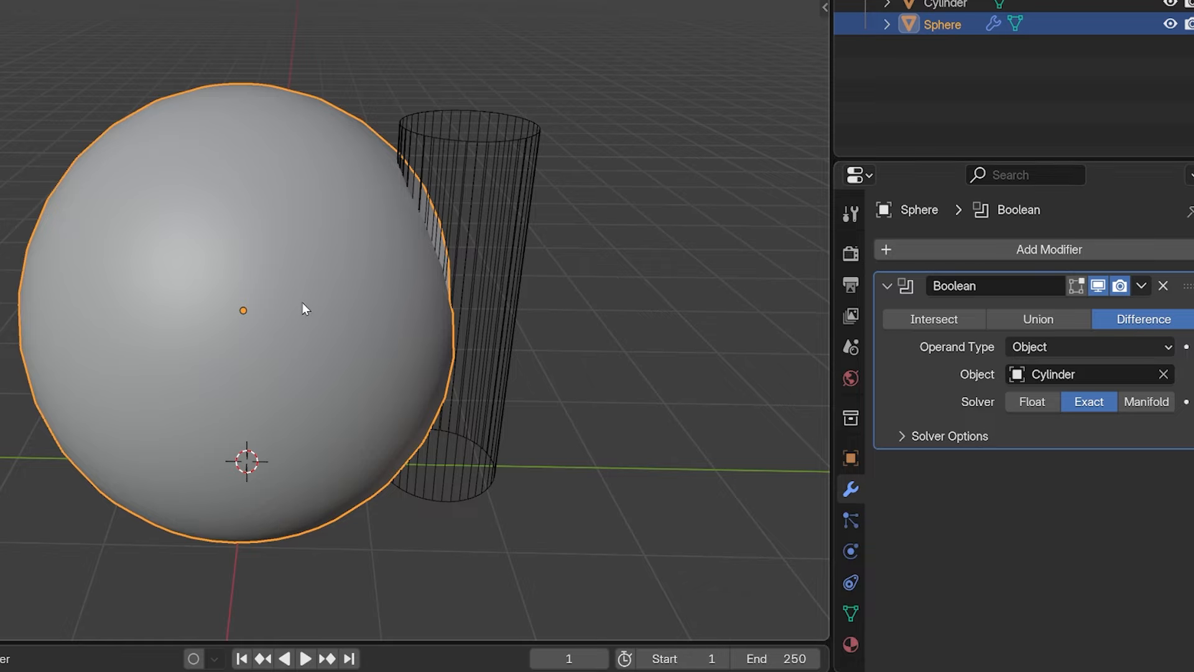
Examine the sphere's underlying mesh in Edit Mode and return to Object Mode
key("Tab")
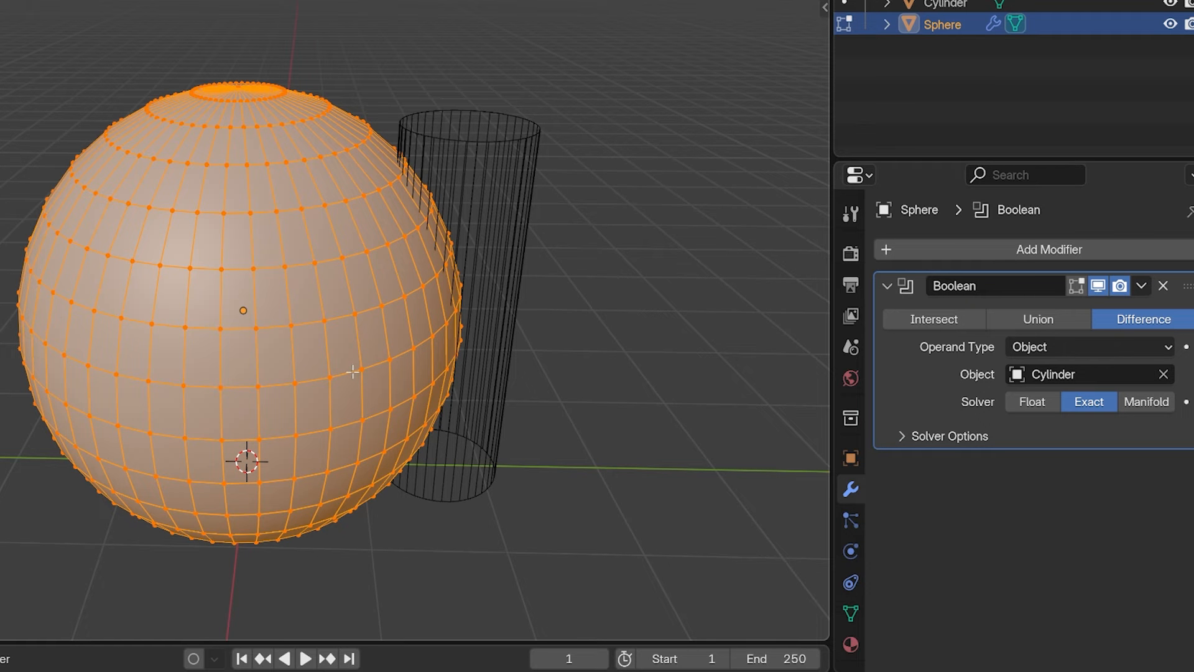
mouse_move(353, 371)
middle_mouse_down()
mouse_move(221, 382)
mouse_move(312, 333)
mouse_move(288, 405)
mouse_move(273, 409)
mouse_move(398, 388)
mouse_move(365, 377)
middle_mouse_up()
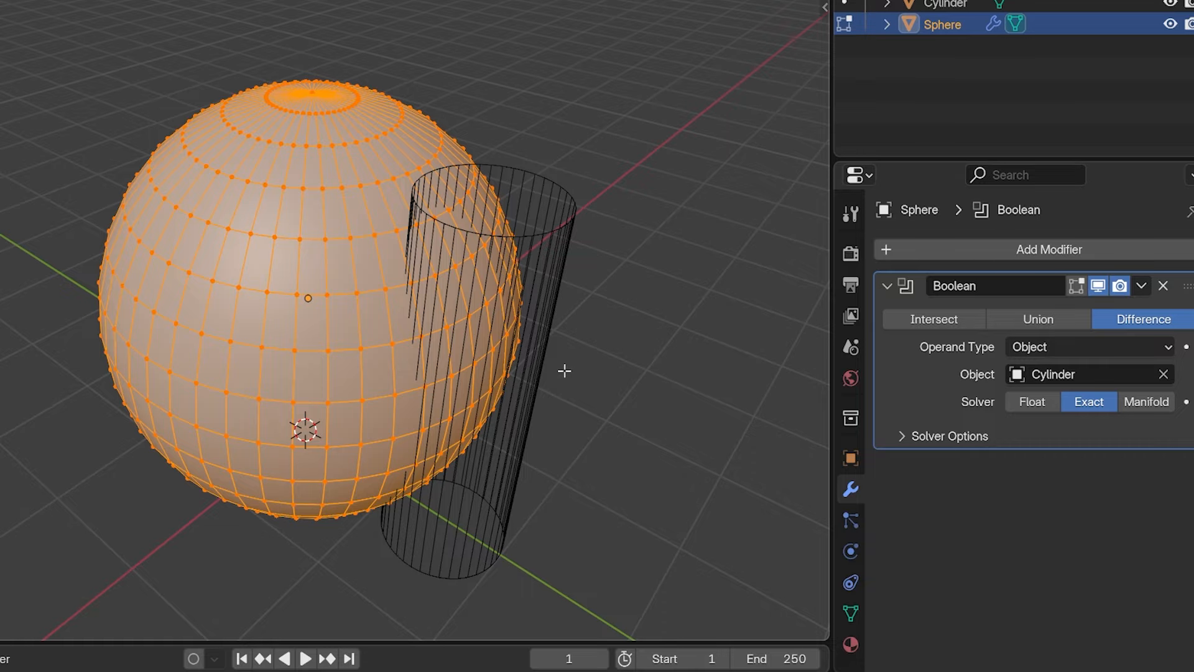
key("Tab")
Move the cylinder to the front of the sphere and scale it up for a larger cut
left_click(588, 195)
key("g")
left_click(457, 155)
key("s")
left_click(660, 67)
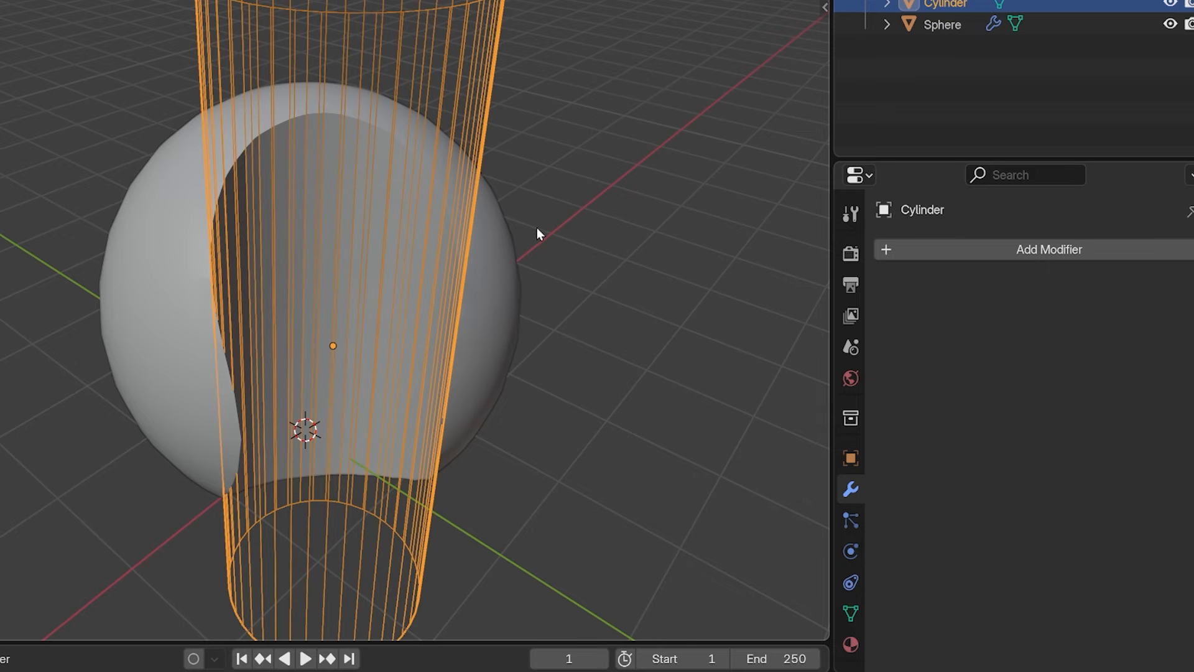
Rotate the cylinder so it cuts across the side of the sphere at an angle
middle_click_drag(537, 226, 654, 214)
scroll(656, 214, "down", 4)
key("r")
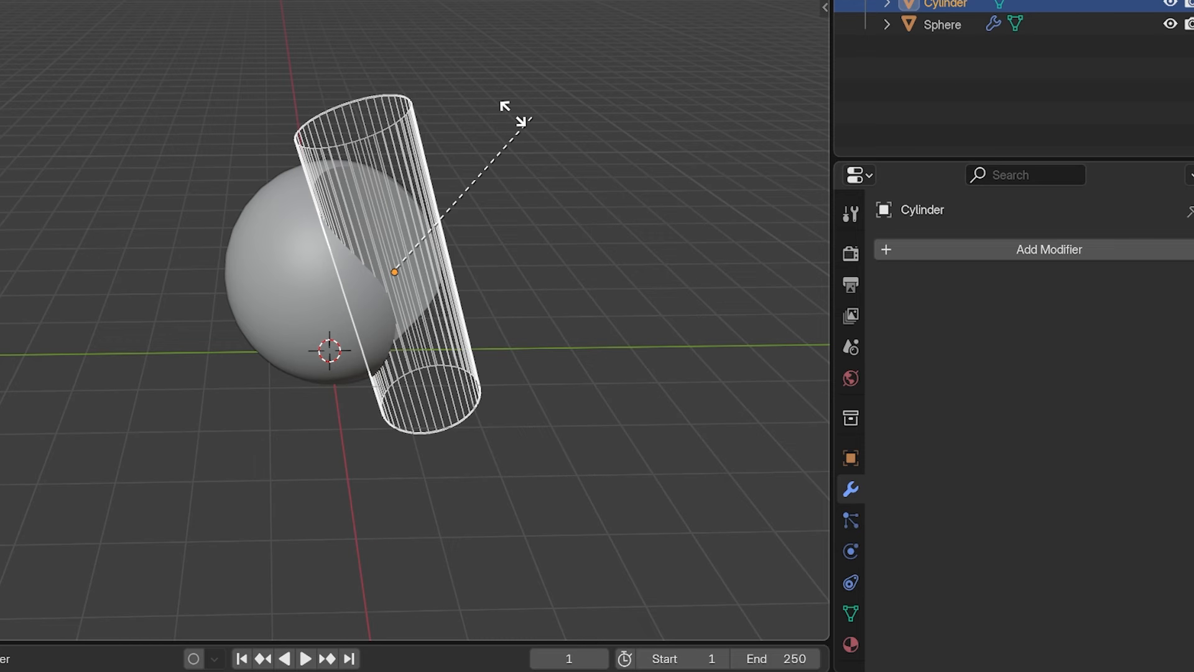
left_click(398, 120)
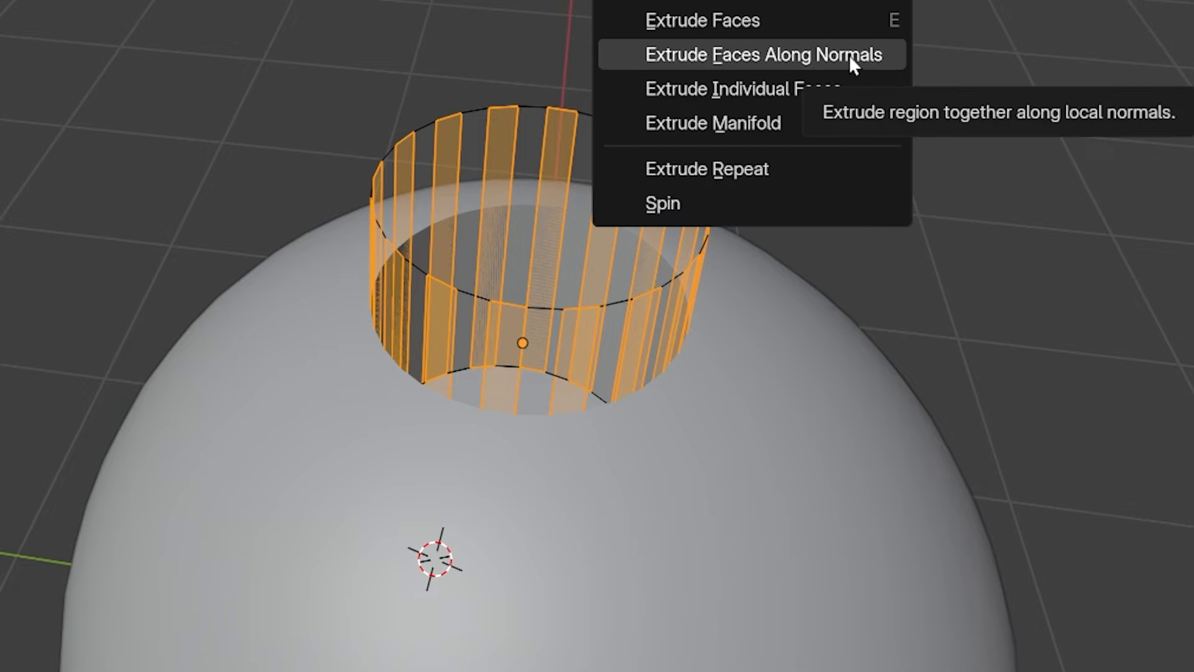
Extrude the cylinder's alternating side faces outward along their normals and hide the cutter to inspect the radial grooves
left_click(849, 55)
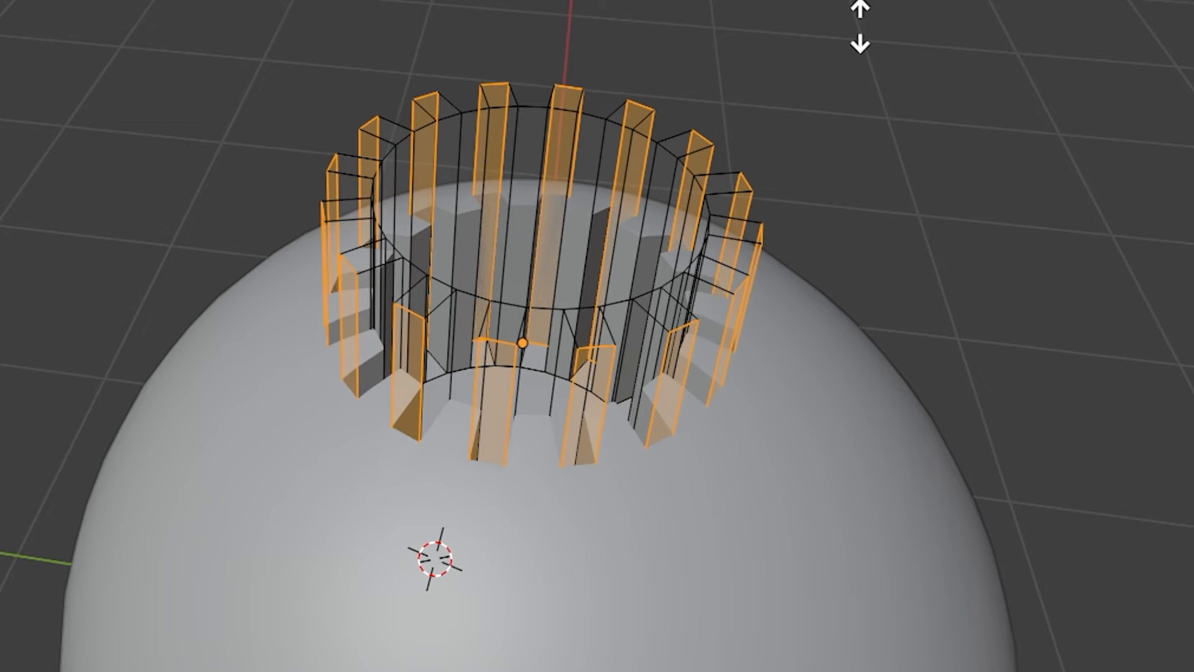
key("Return")
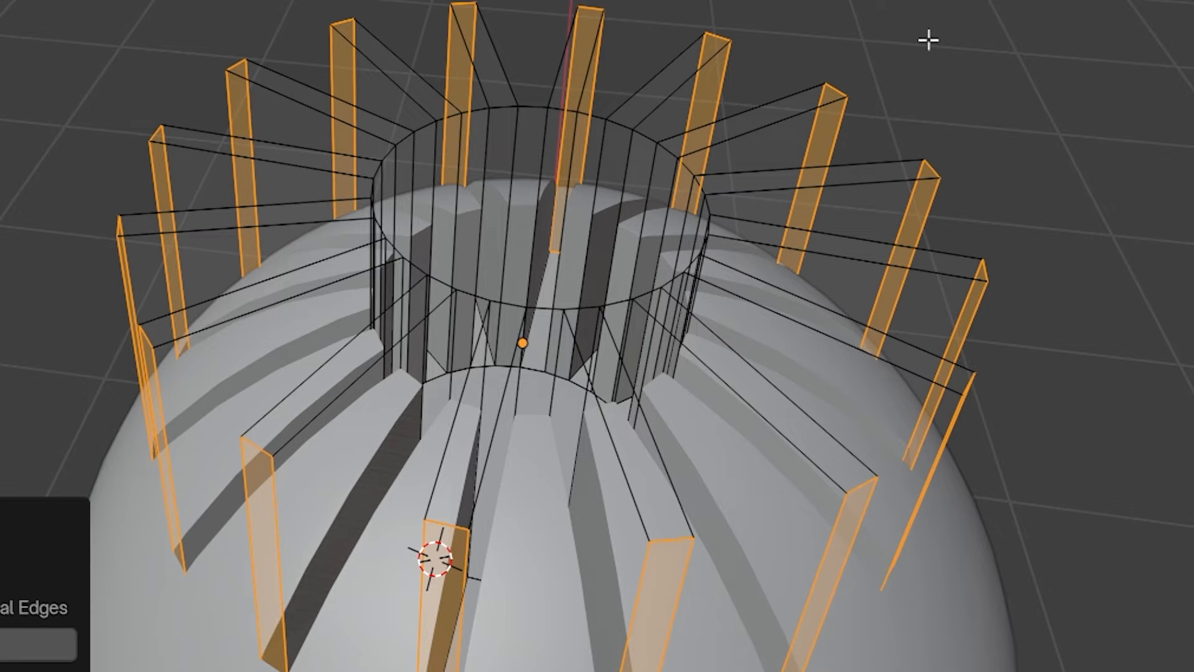
key("a")
key("h")
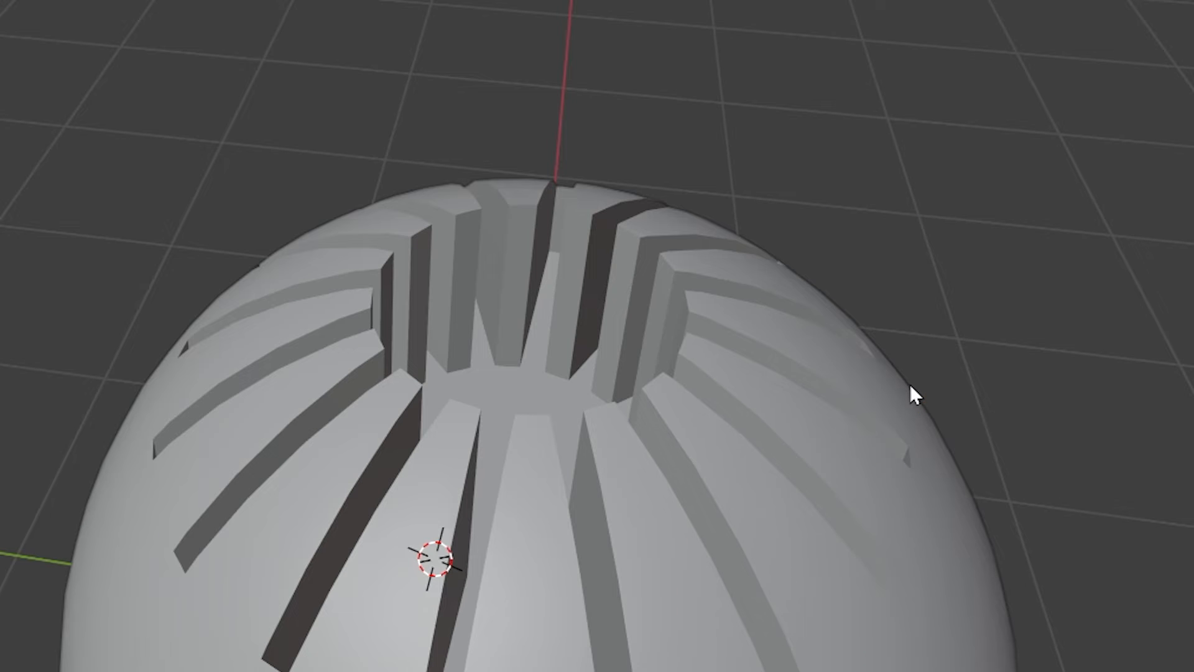
scroll(909, 383, "down", 2)
middle_click_drag(909, 383, 1085, 432)
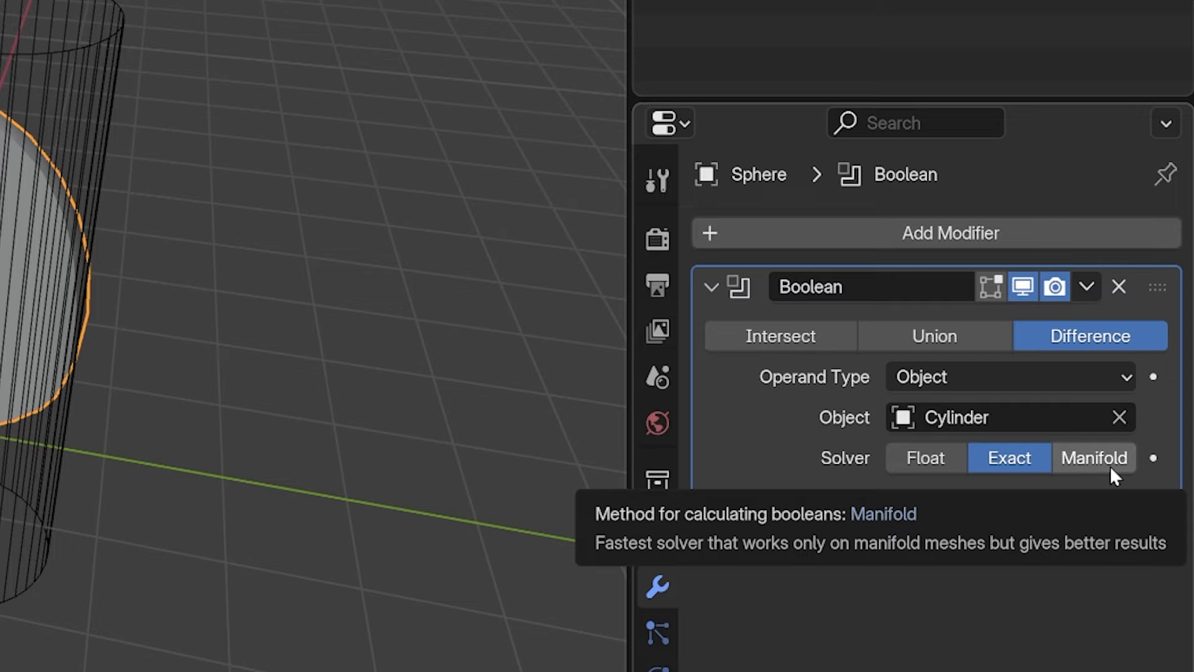
Try the Float and Exact solvers, set the sphere's Boolean solver to Manifold, and expand its solver options
left_click(938, 457)
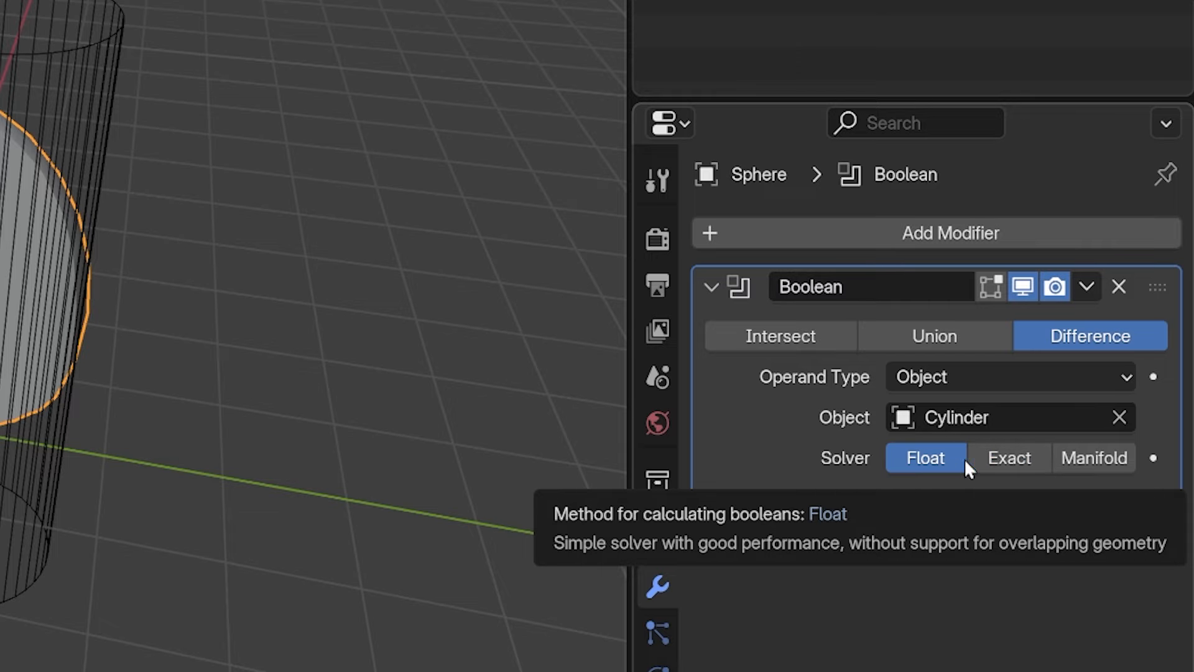
left_click(1021, 461)
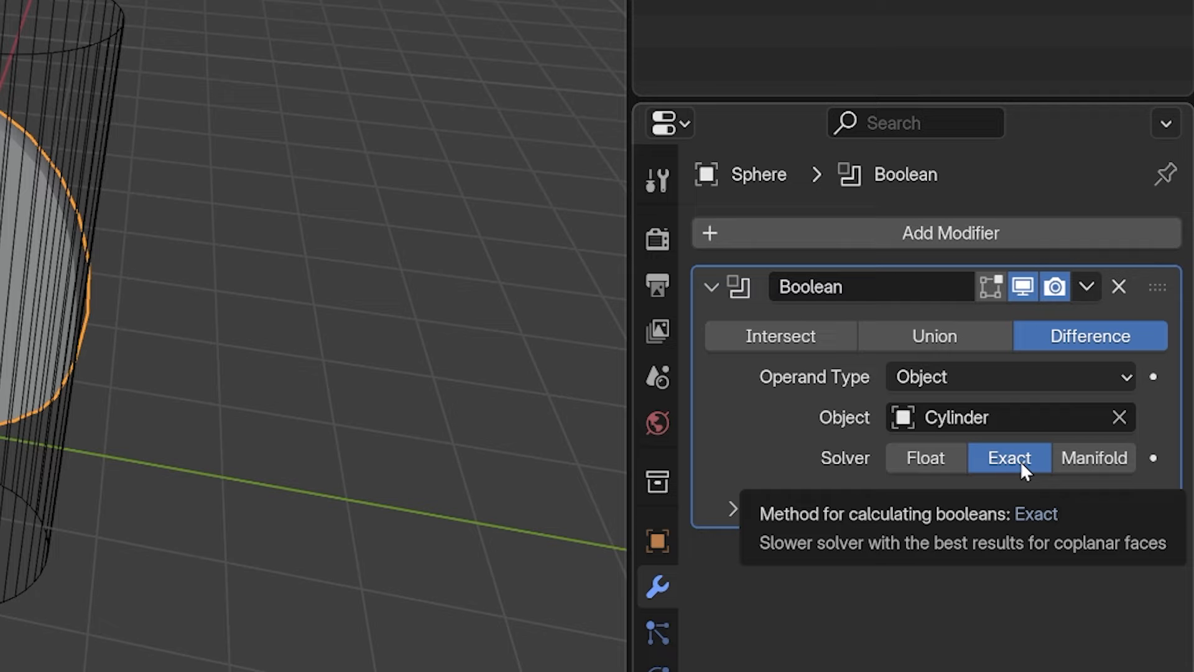
left_click(1096, 464)
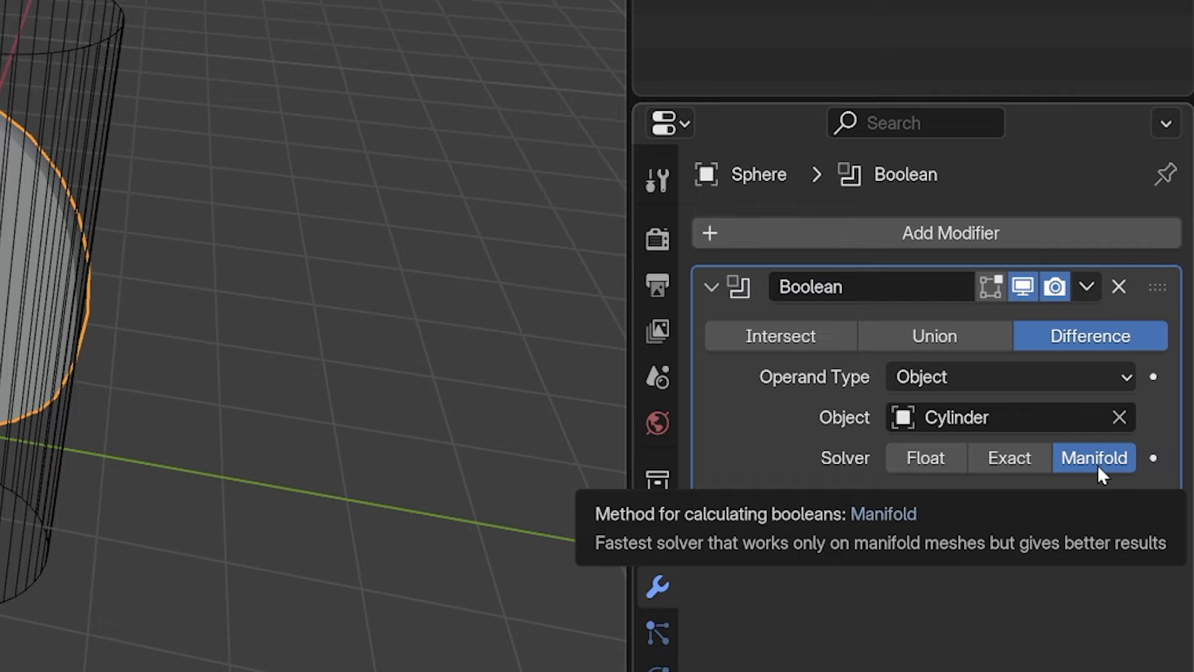
left_click(733, 509)
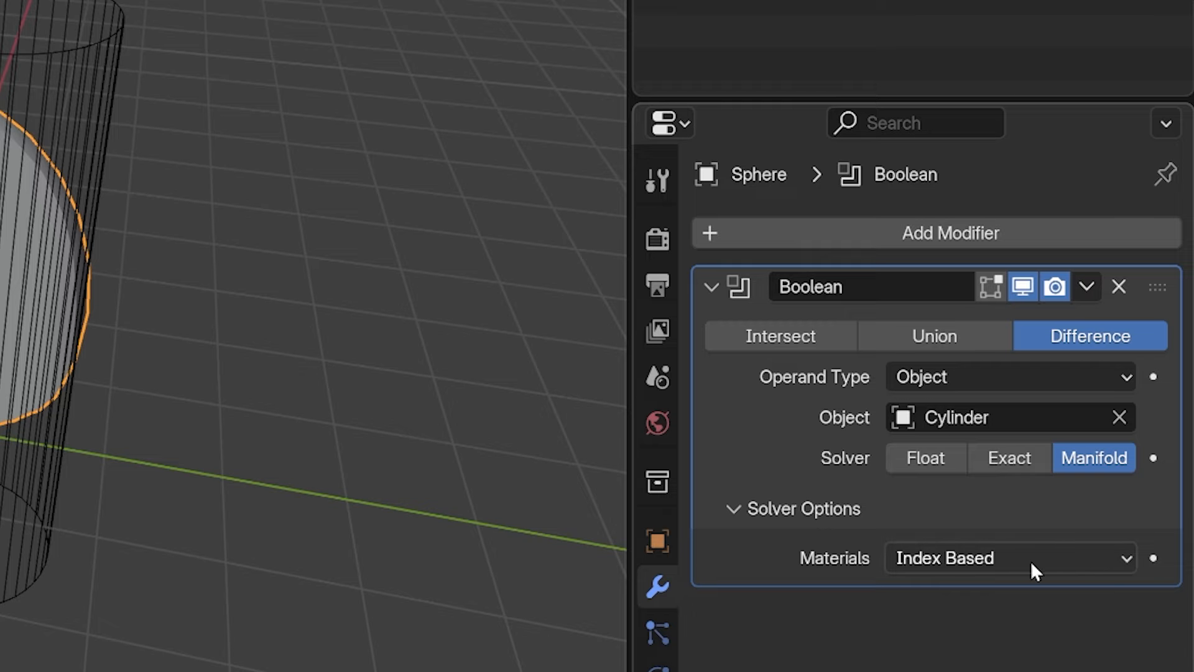
Compare the Boolean modifier's options under the Exact and Float solvers, return to Manifold, and collapse Solver Options
left_click(999, 460)
left_click(932, 458)
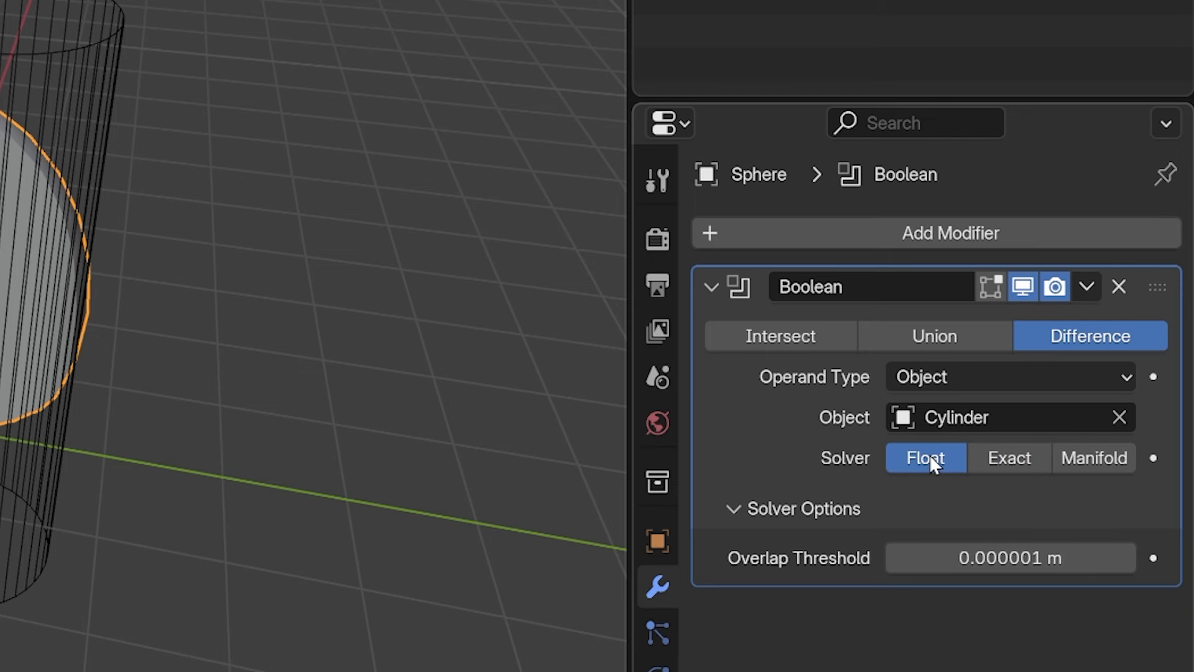
left_click(1095, 459)
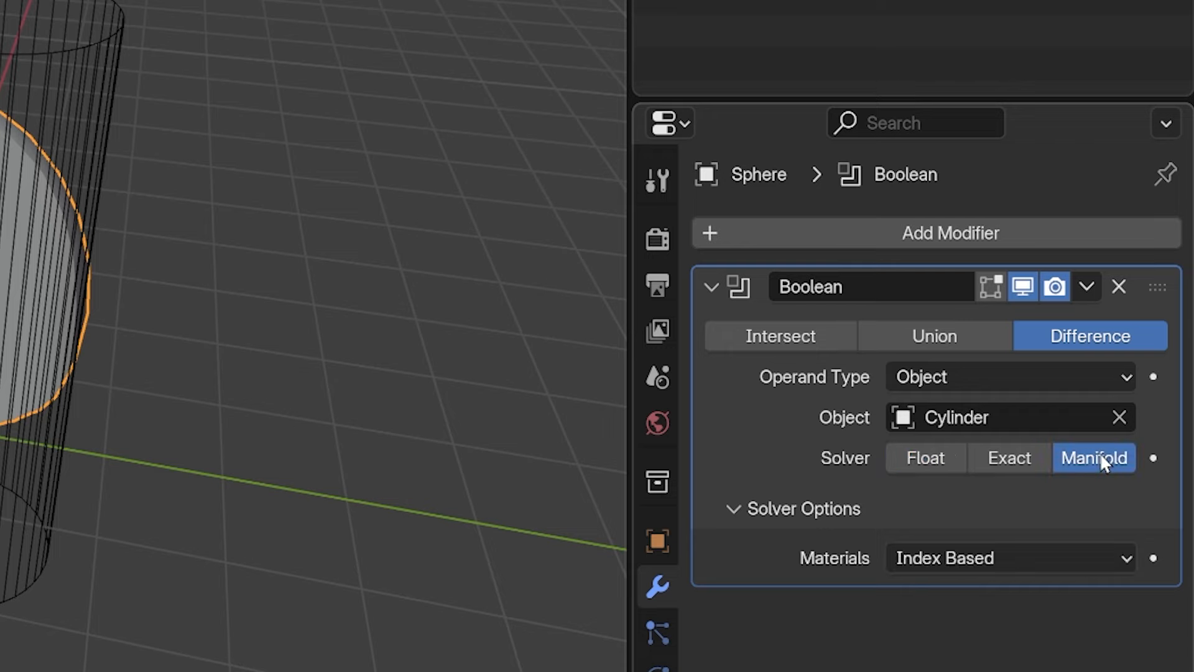
left_click(744, 511)
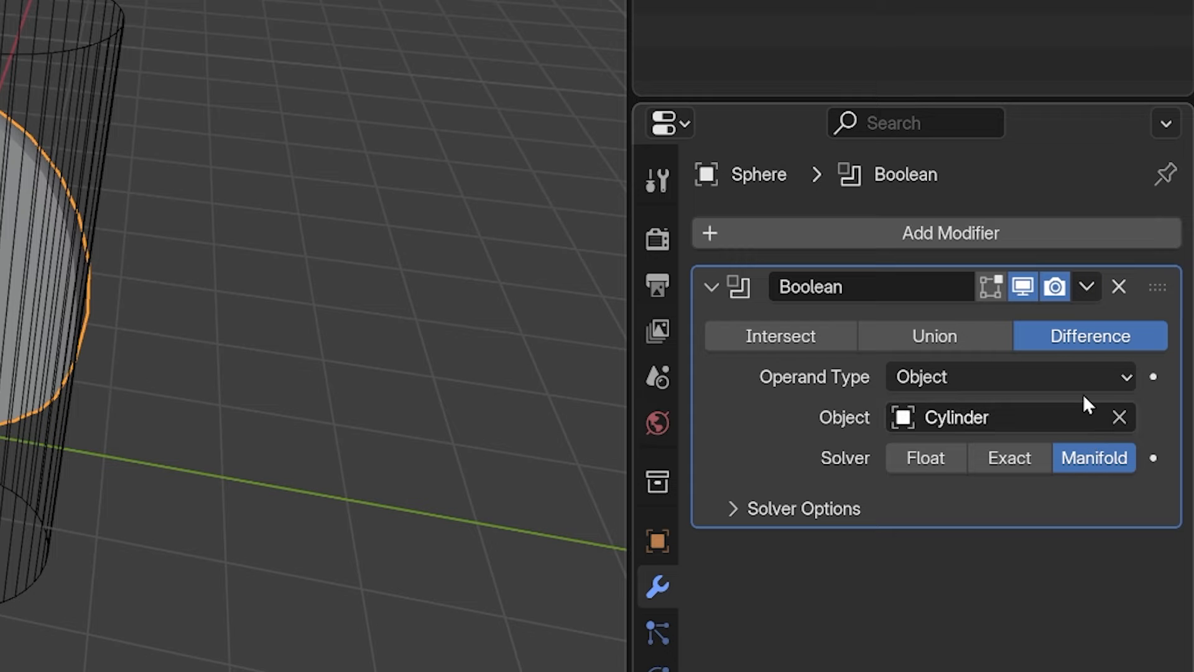
Apply the Boolean modifier to the sphere and delete the cylinder cutter
left_click(1087, 288)
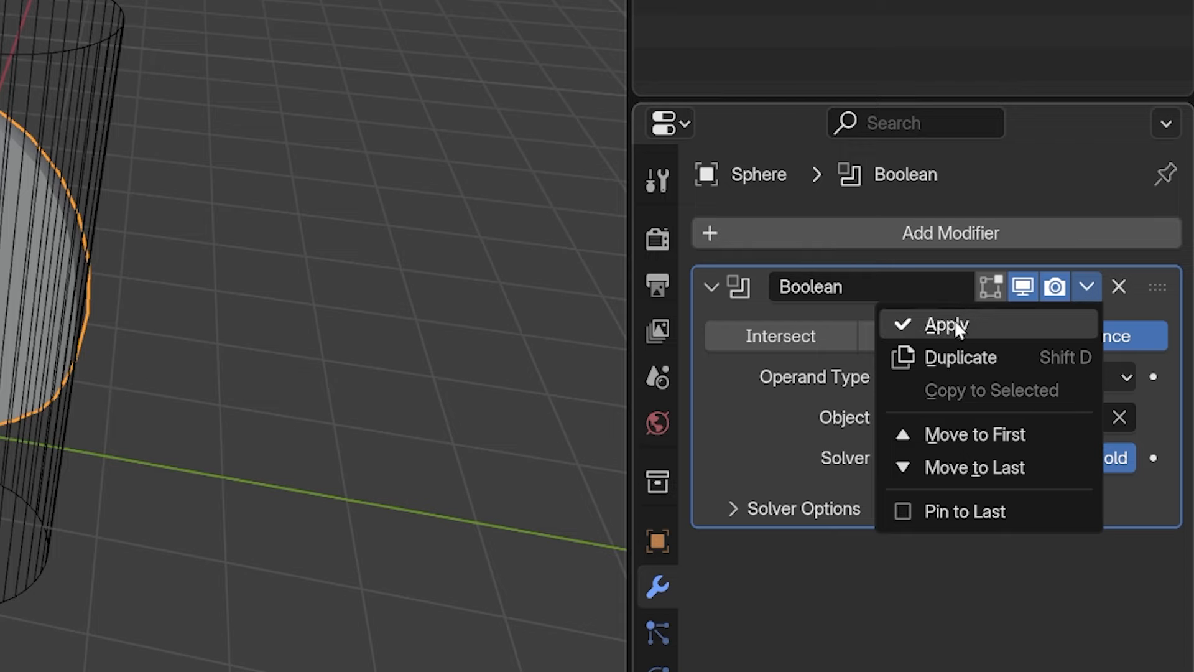
left_click(990, 326)
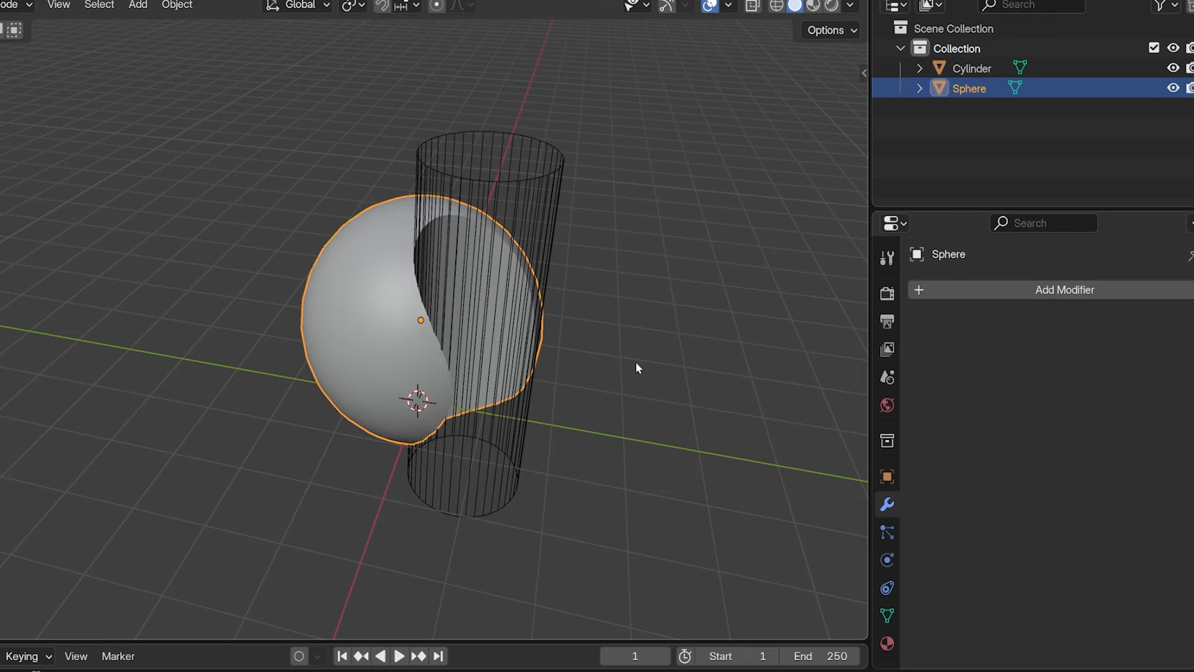
left_click(539, 223)
key("Delete")
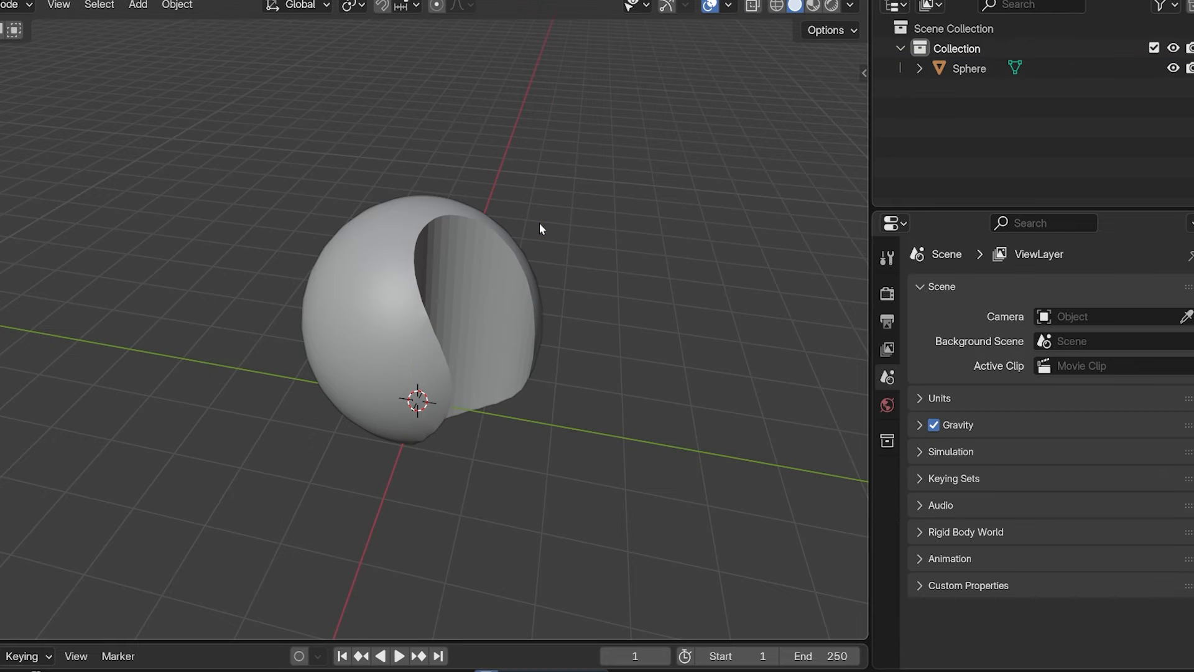
Enter Edit Mode on the sphere and examine the mesh topology along the edge of the cut
left_click(498, 275)
middle_click_drag(499, 274, 600, 398)
key("Tab")
scroll(585, 398, "up", 6)
scroll(583, 380, "down", 5)
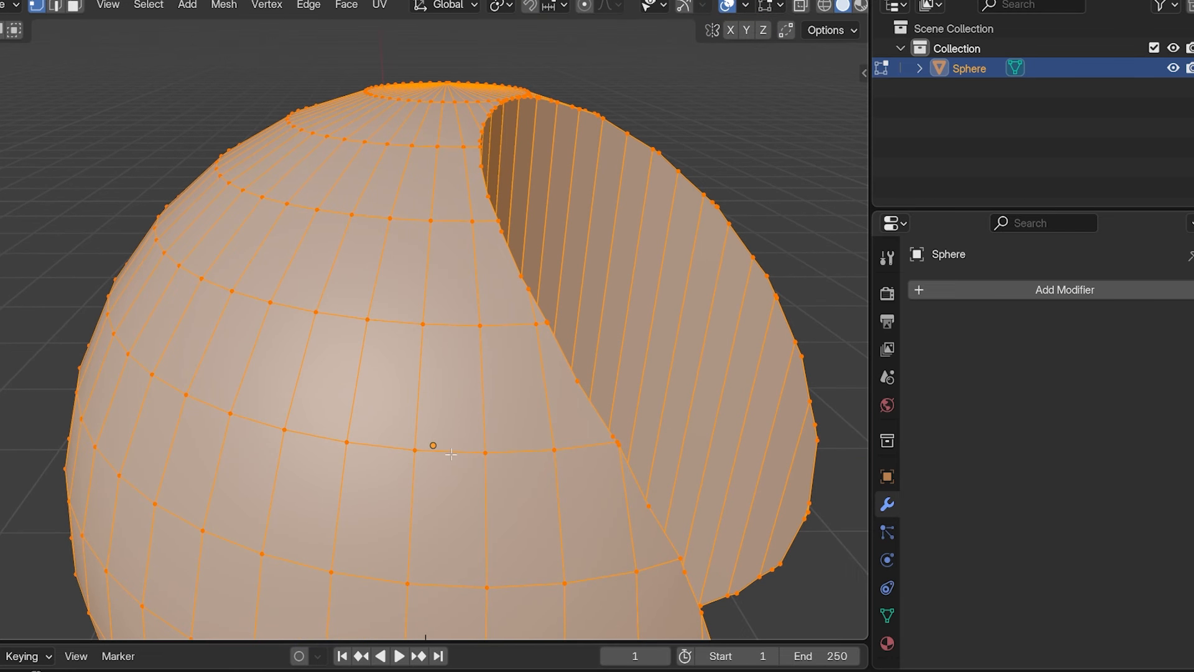
right_click(504, 274, "shift")
scroll(504, 275, "up", 5)
scroll(504, 274, "down", 4)
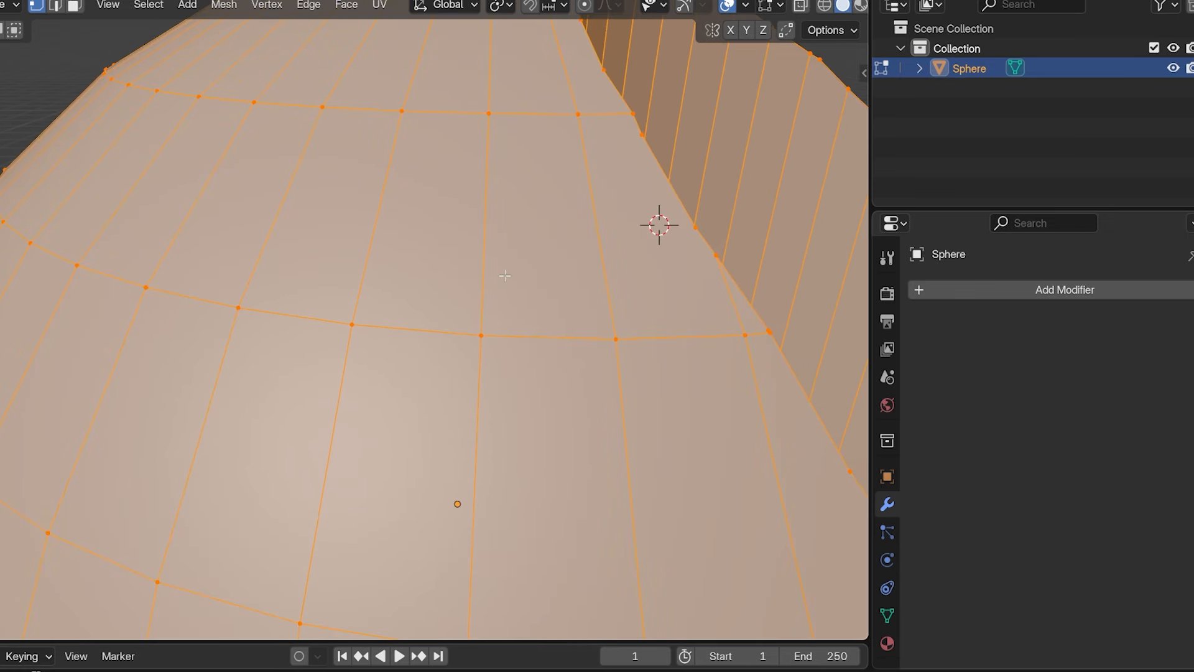
middle_click_drag(531, 274, 512, 287)
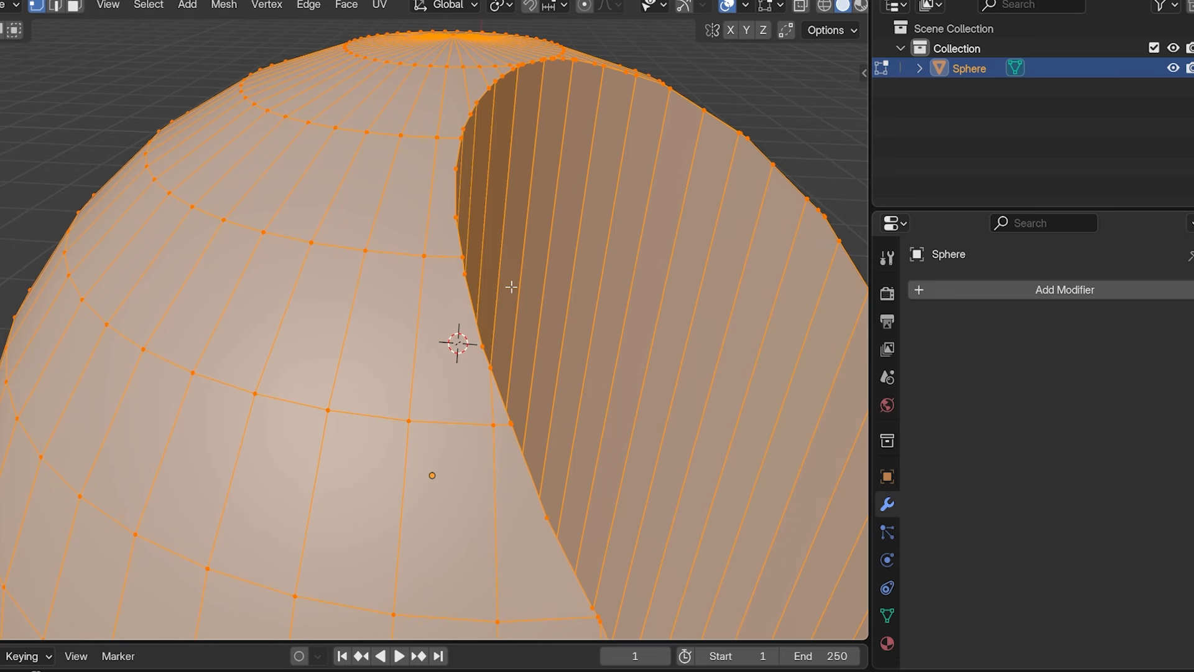
Select the multi-sided face bordering the sphere's cut in face select mode to inspect it, and return to Object Mode
left_click(468, 285)
left_click(481, 347)
left_click(491, 368)
left_click(494, 425)
left_click(402, 424)
key("3")
left_click(442, 427)
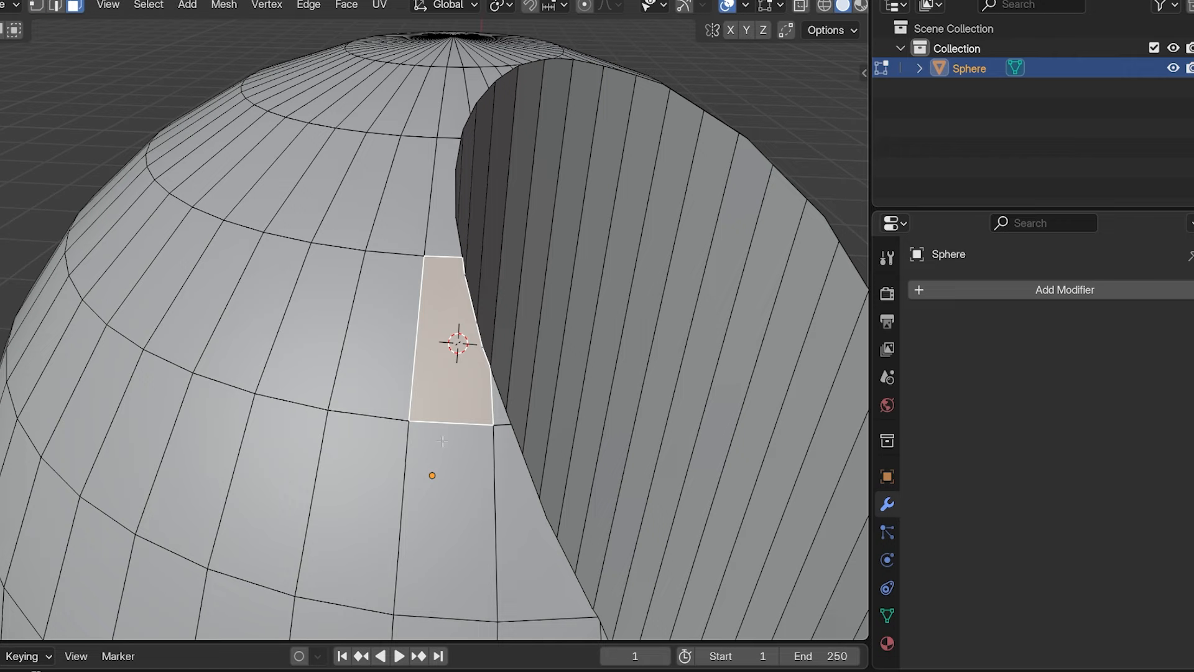
right_click(443, 425)
key("Tab")
scroll(727, 409, "down", 6)
middle_click_drag(625, 440, 500, 414)
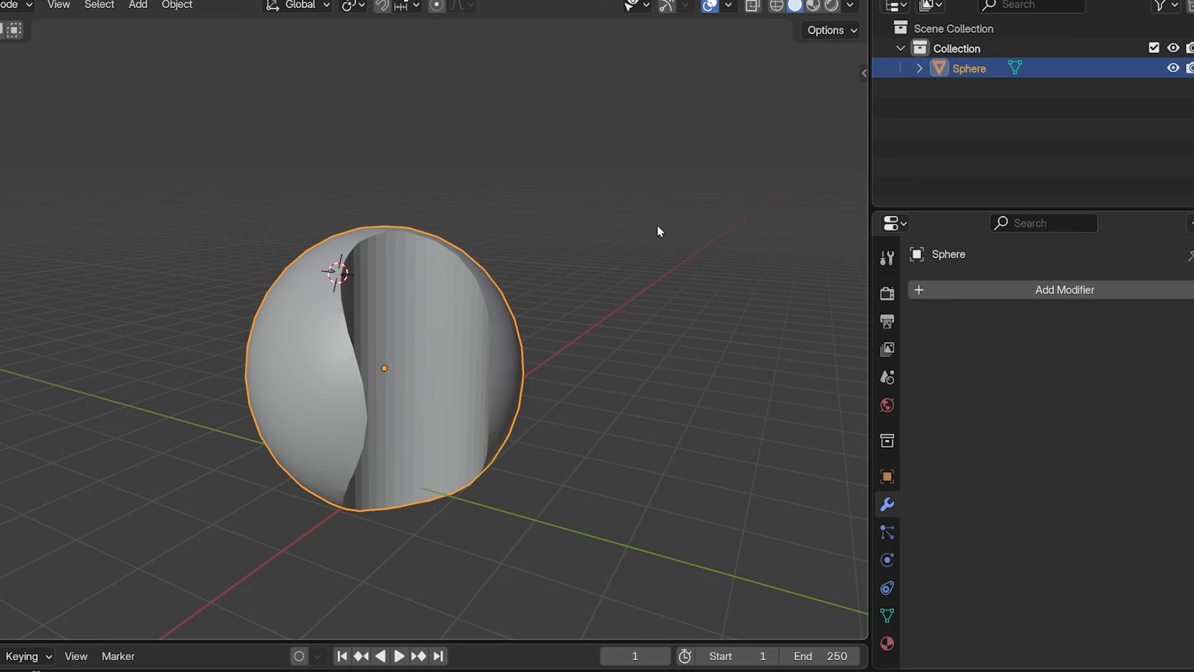
Delete all remaining objects from the scene
left_click(642, 247)
key("a")
key("x")
left_click(641, 248)
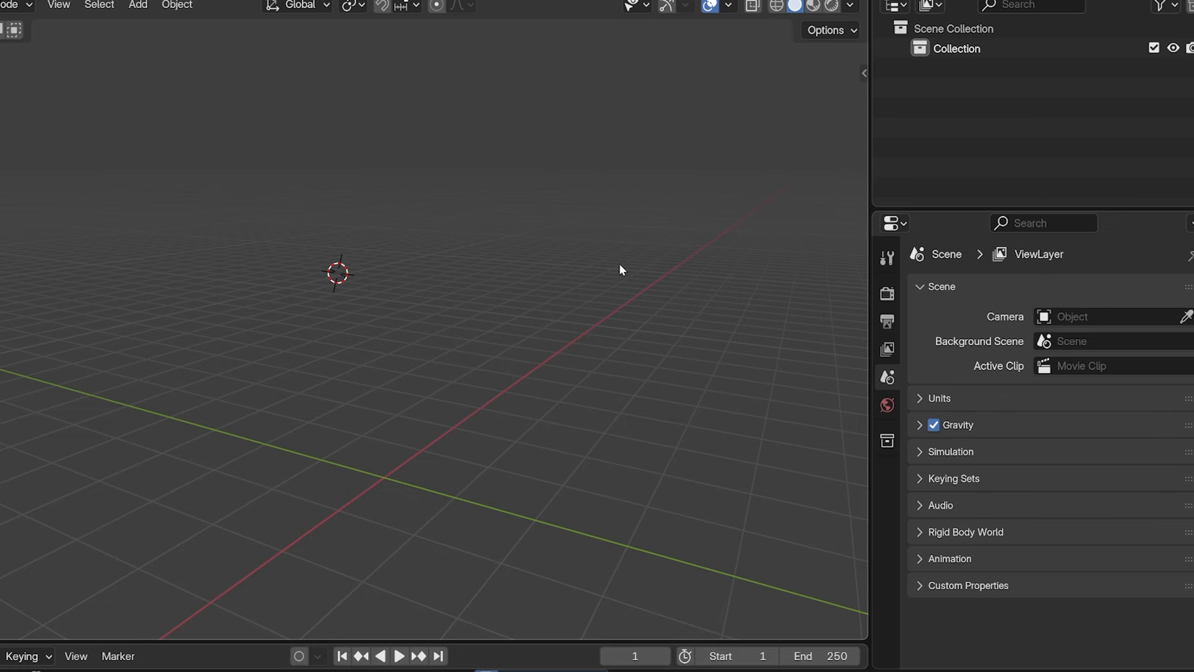
Search the available extensions in Preferences for "bool" and install the Bool Tool add-on
left_click(84, 39)
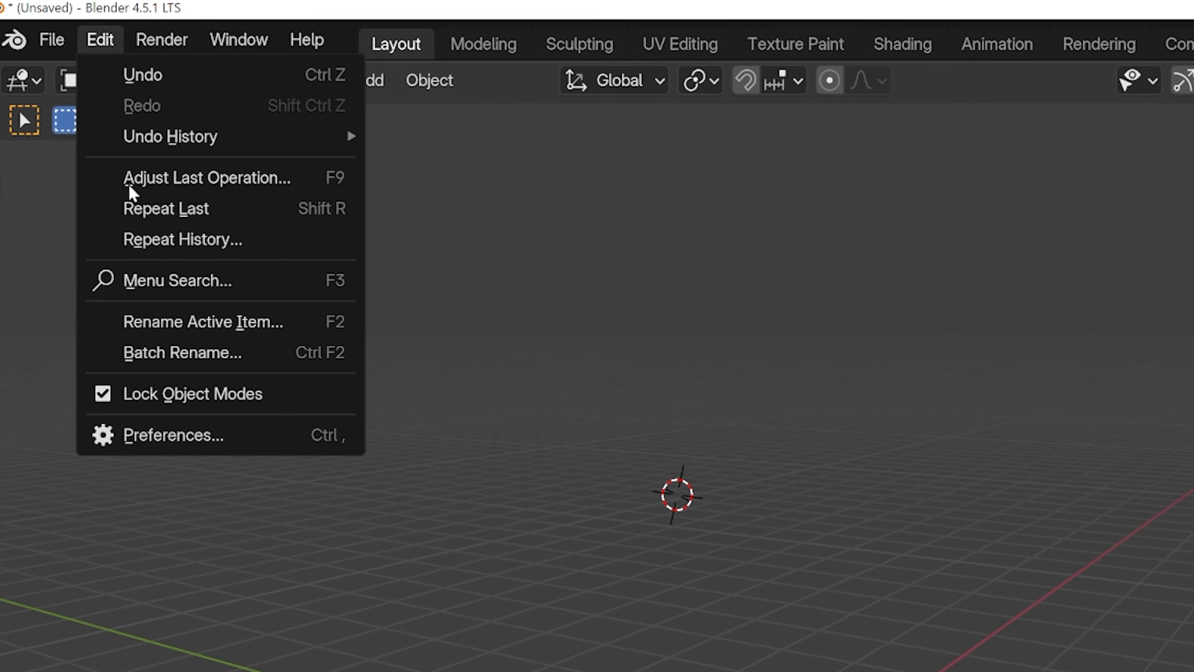
left_click(166, 437)
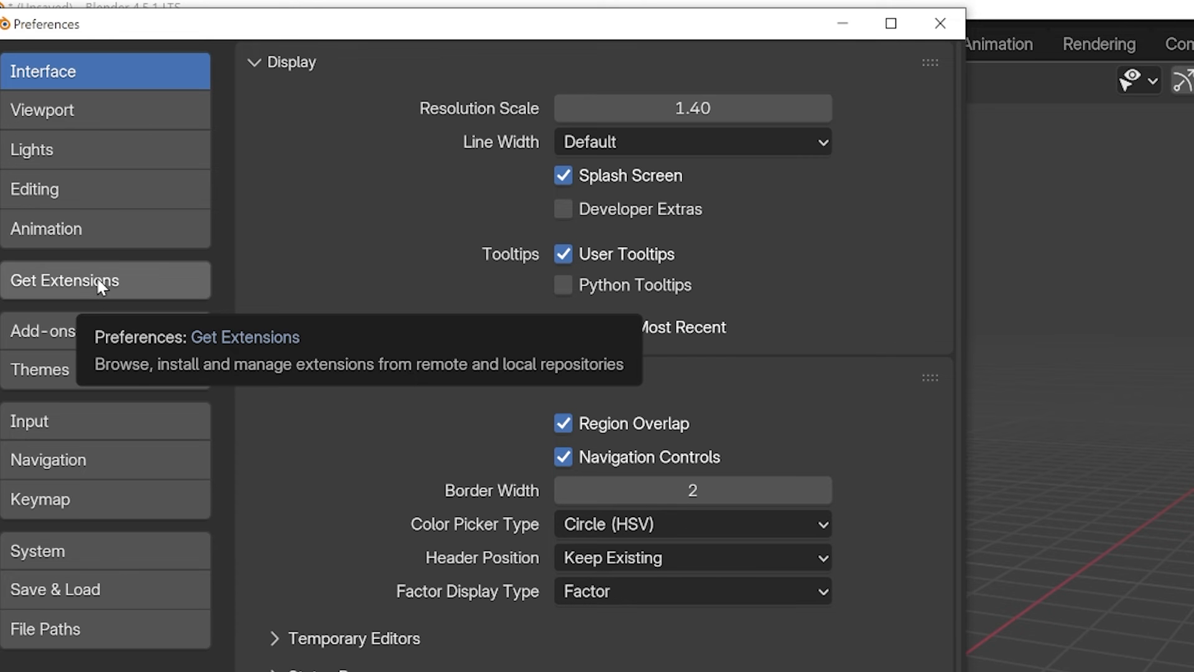
left_click(117, 280)
left_click(394, 64)
type("bool")
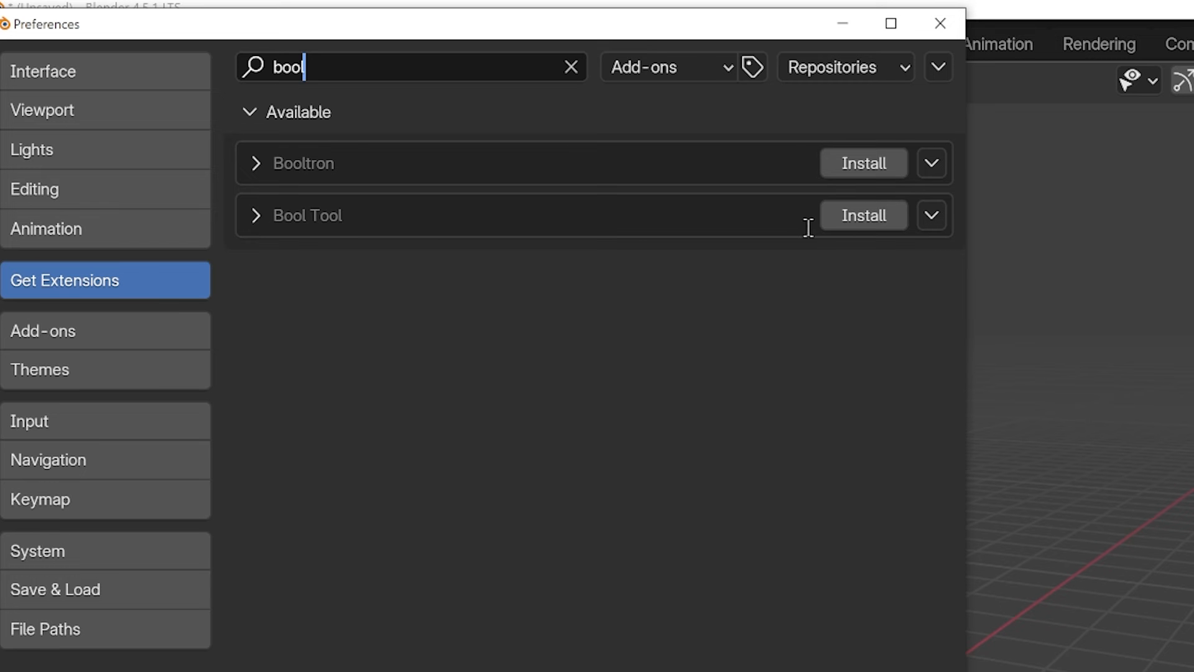
left_click(861, 220)
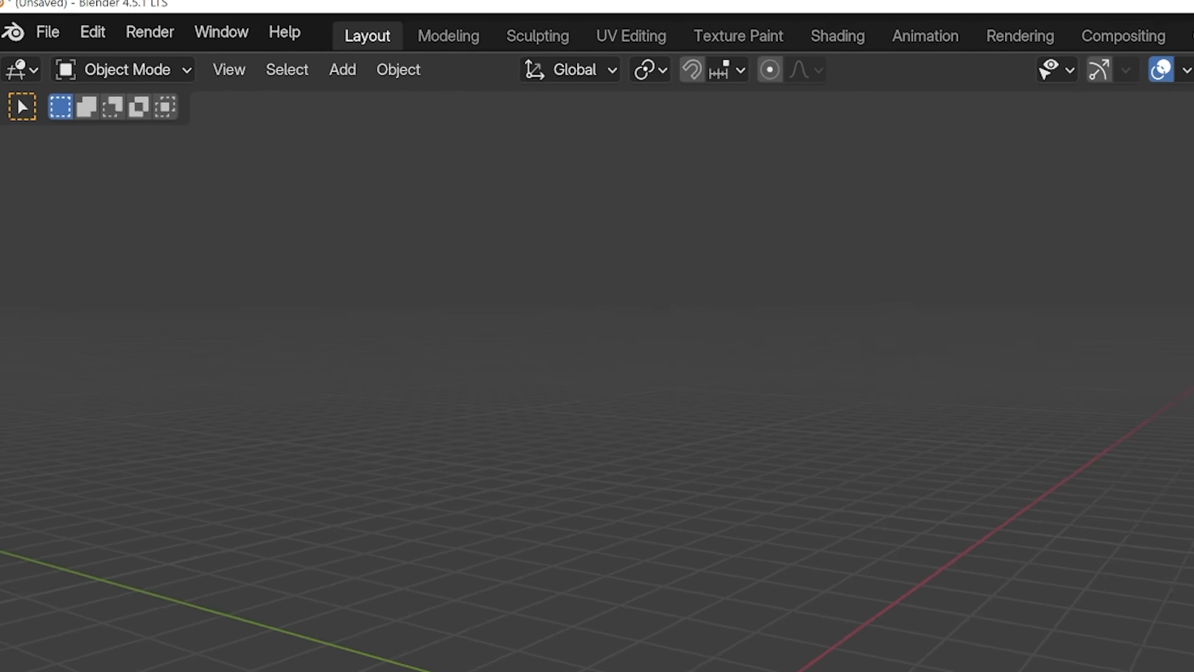
Add a cube and a cylinder mesh at the 3D cursor
key("shift+a")
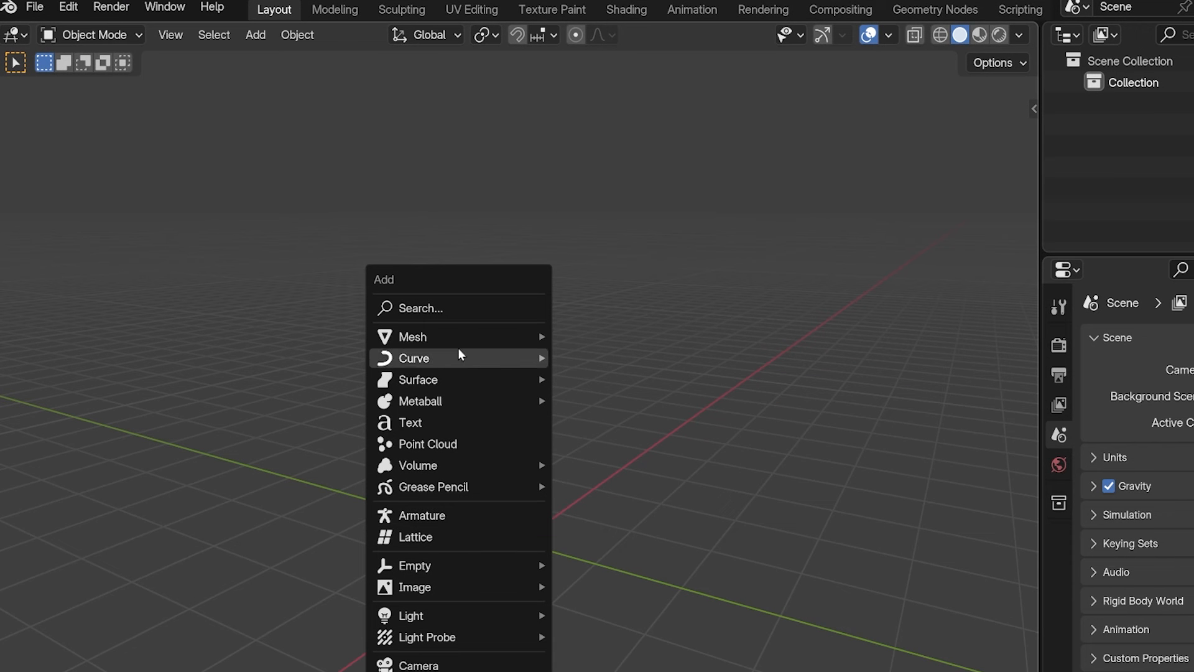
mouse_move(473, 337)
left_click(606, 365)
key("shift+a")
mouse_move(594, 337)
left_click(703, 440)
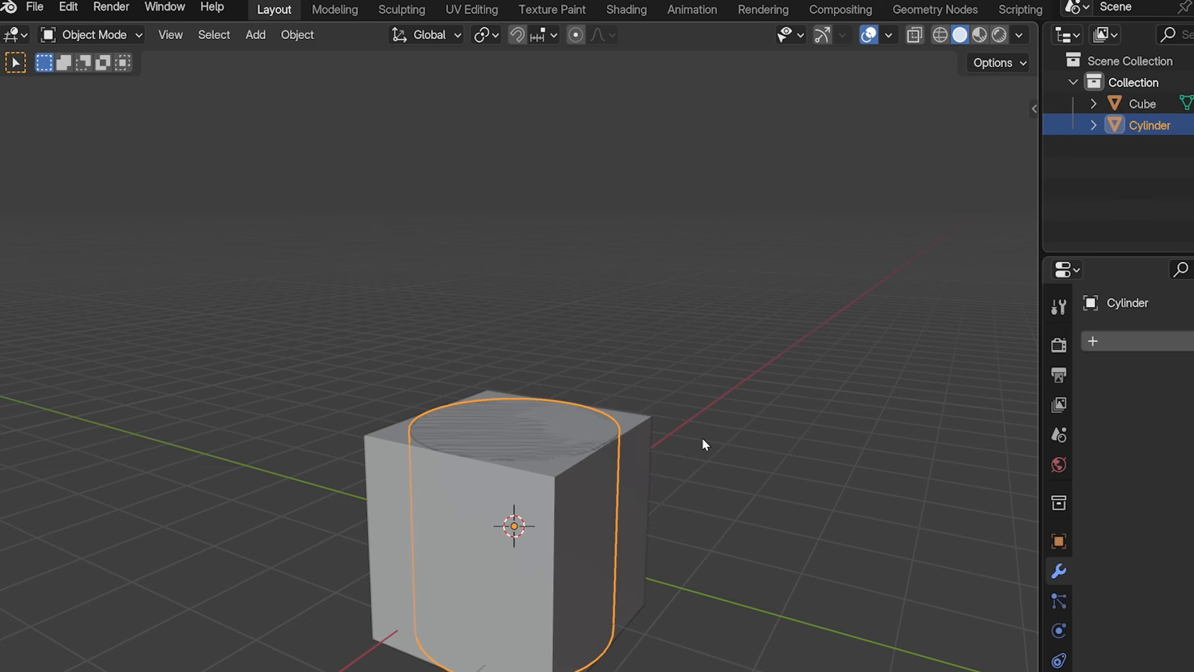
Reshape the cylinder in Edit Mode to be narrower and taller so it passes through the cube's top
key("Tab")
key("s")
left_click(637, 460)
key("Tab")
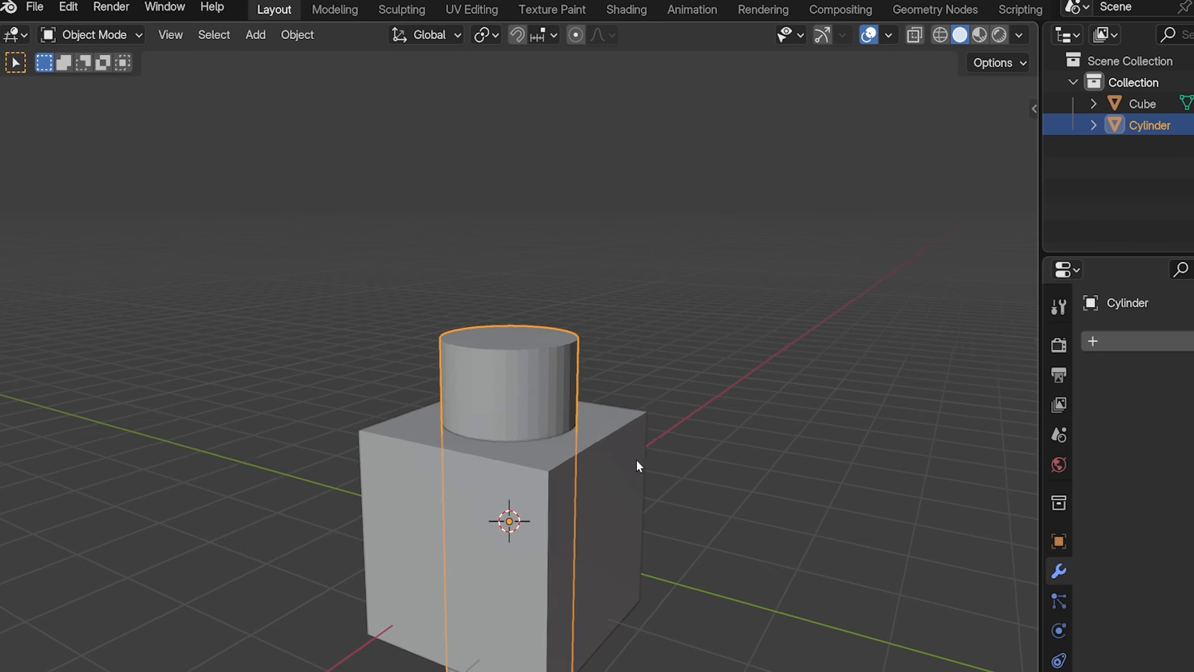
Move the cylinder so it intersects the front side of the cube, extending past its top and bottom
middle_click_drag(636, 460, 635, 486)
middle_click_drag(635, 486, 575, 403, "shift")
scroll(576, 403, "up", 3)
key("g")
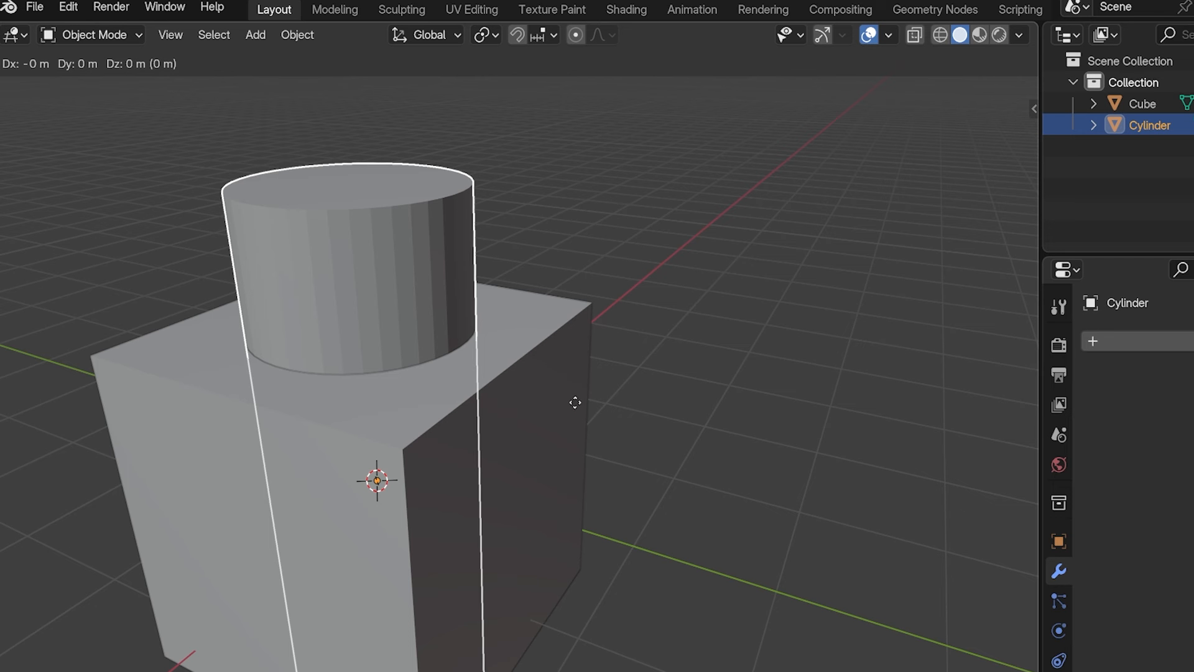
right_click(575, 402)
scroll(574, 402, "down", 4)
key("g")
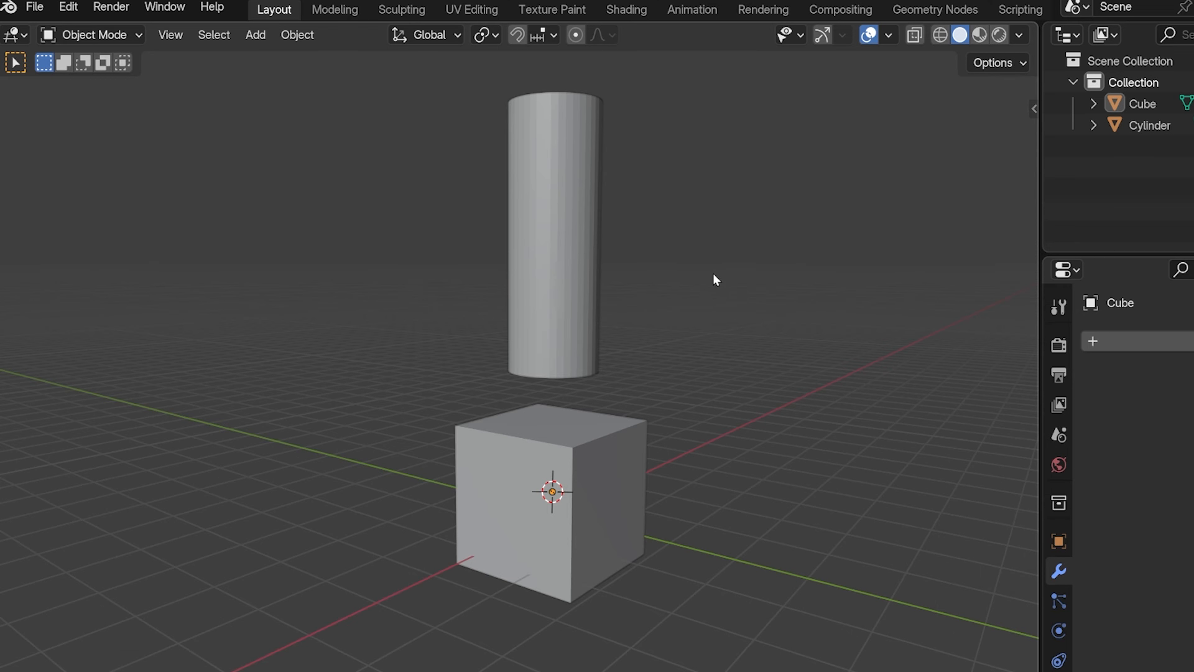
left_click(547, 268)
key("g")
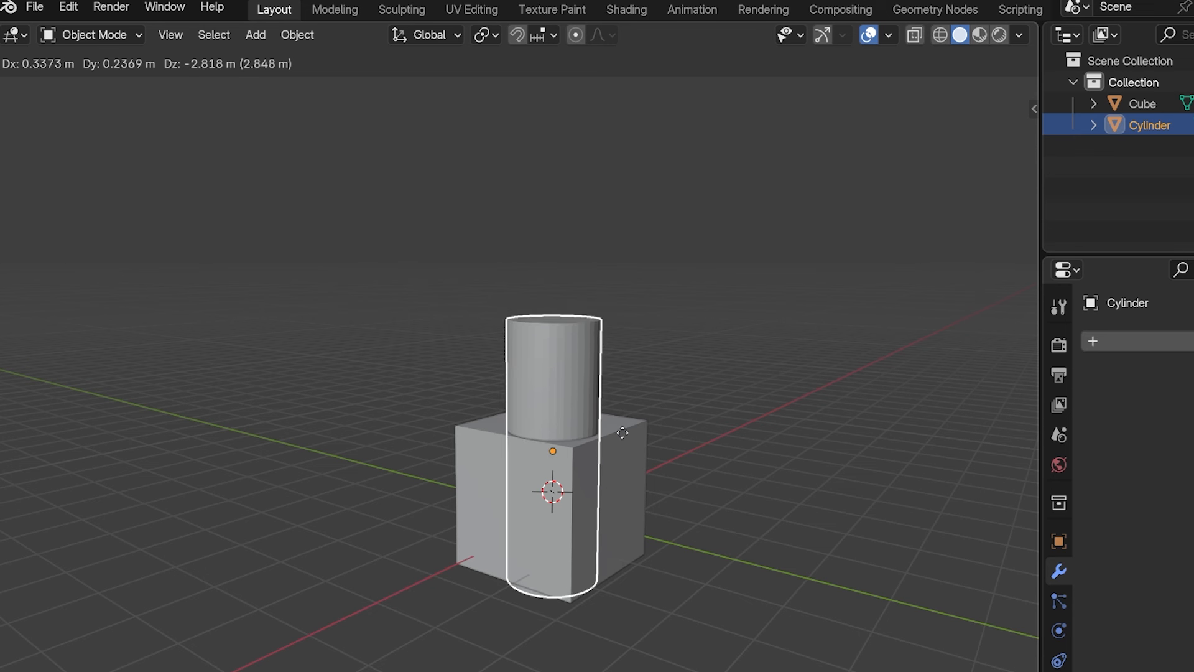
left_click(602, 479)
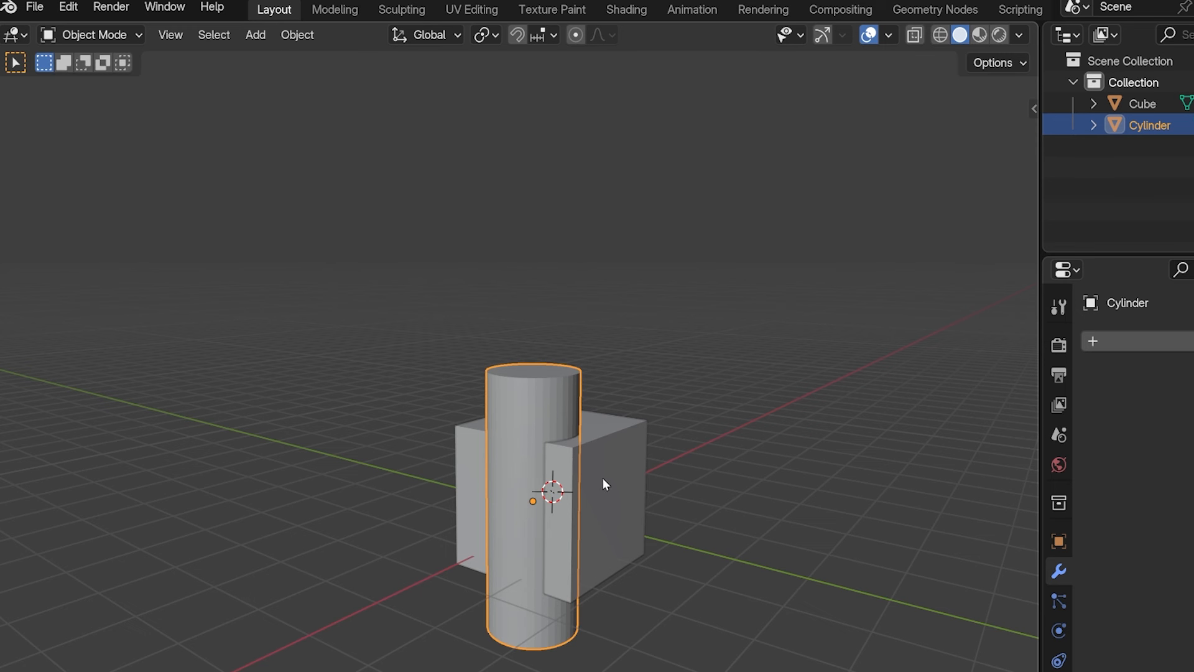
middle_click_drag(654, 305, 802, 328)
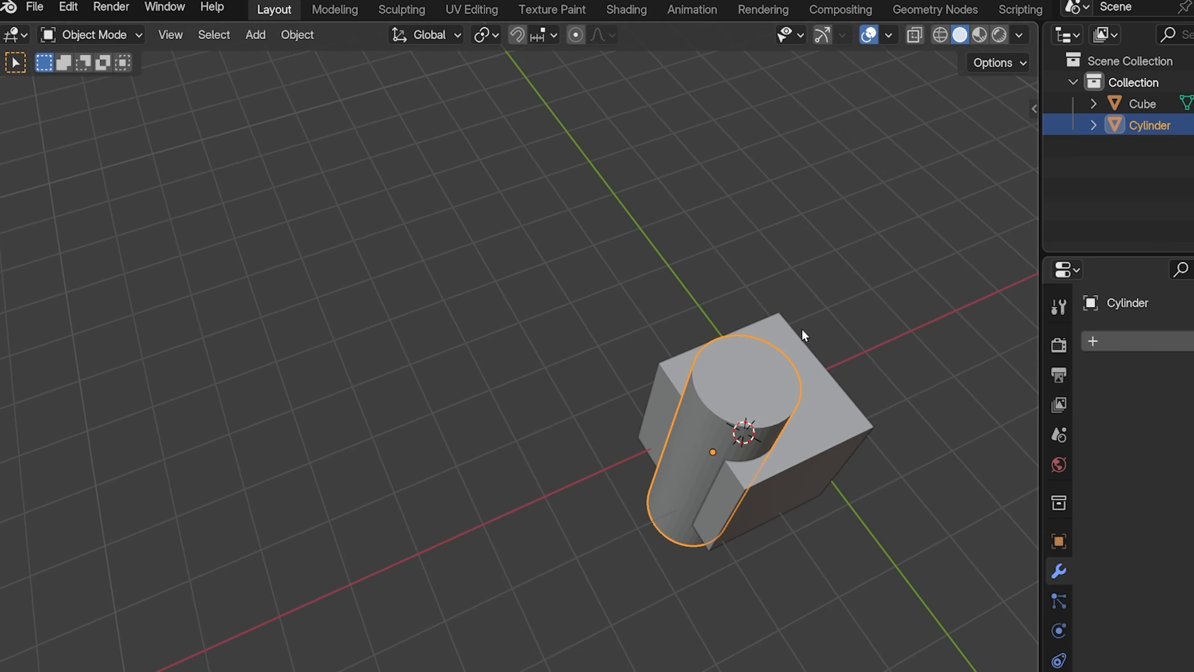
Cut the cylinder out of the cube with Bool Tool's difference brush, keeping the cube as the active object
left_click(819, 434, "shift")
middle_click_drag(819, 434, 758, 372)
scroll(758, 372, "up", 3)
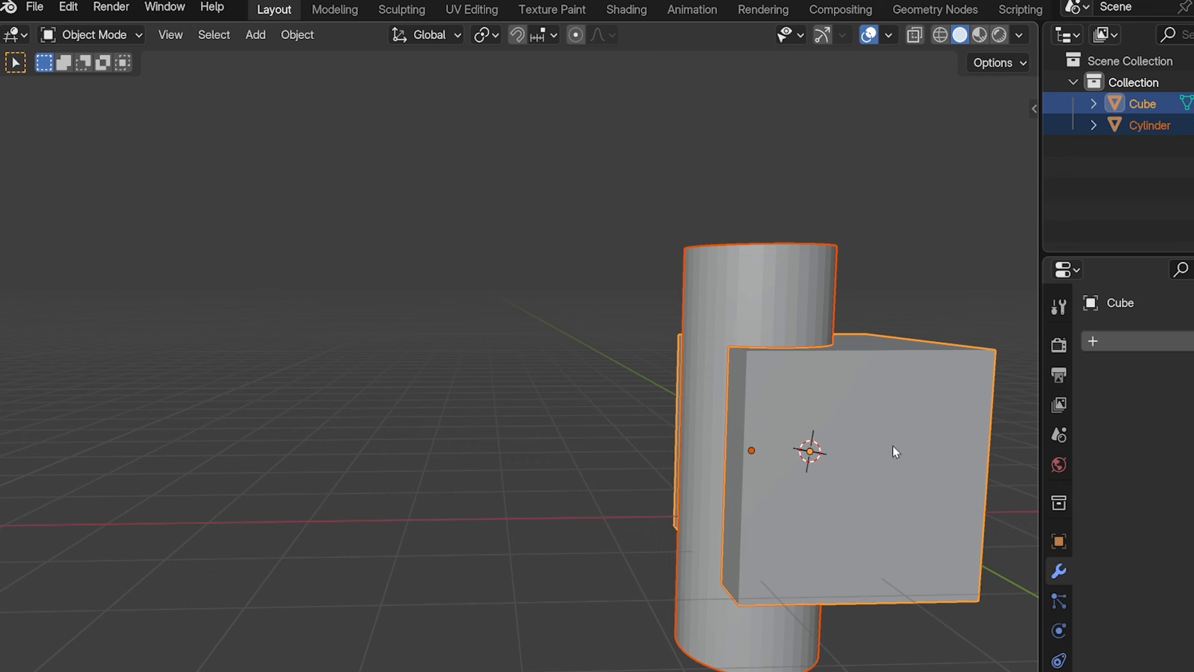
key("ctrl+minus")
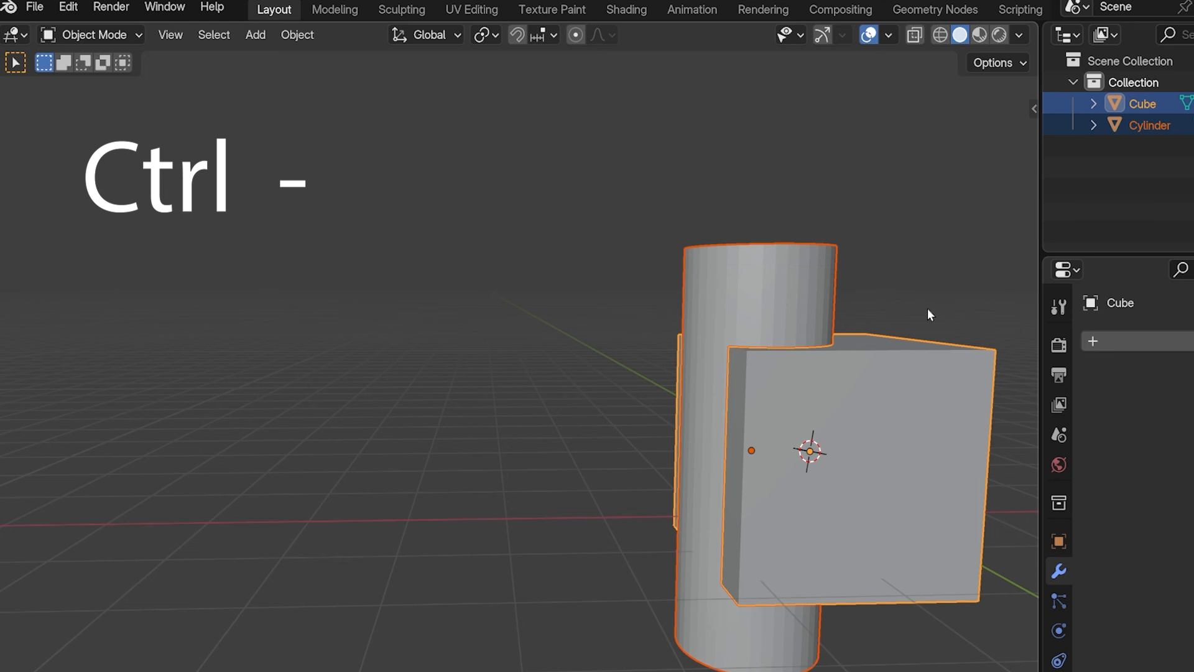
key("ctrl+minus")
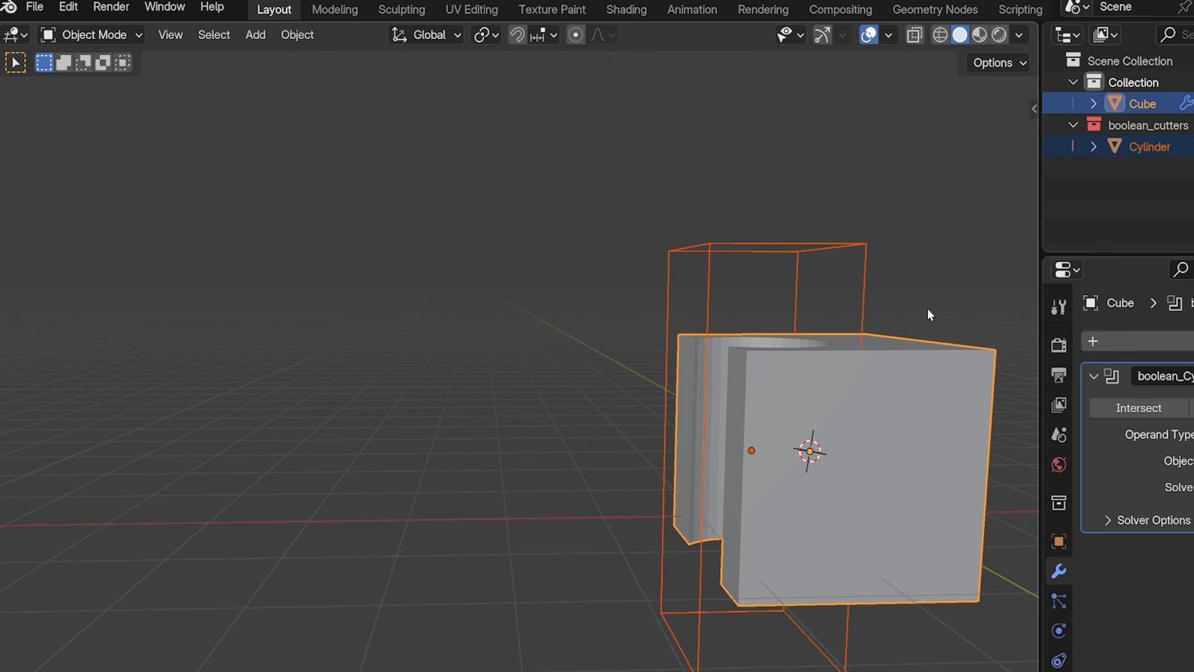
middle_click_drag(894, 272, 741, 337)
scroll(744, 244, "down", 3)
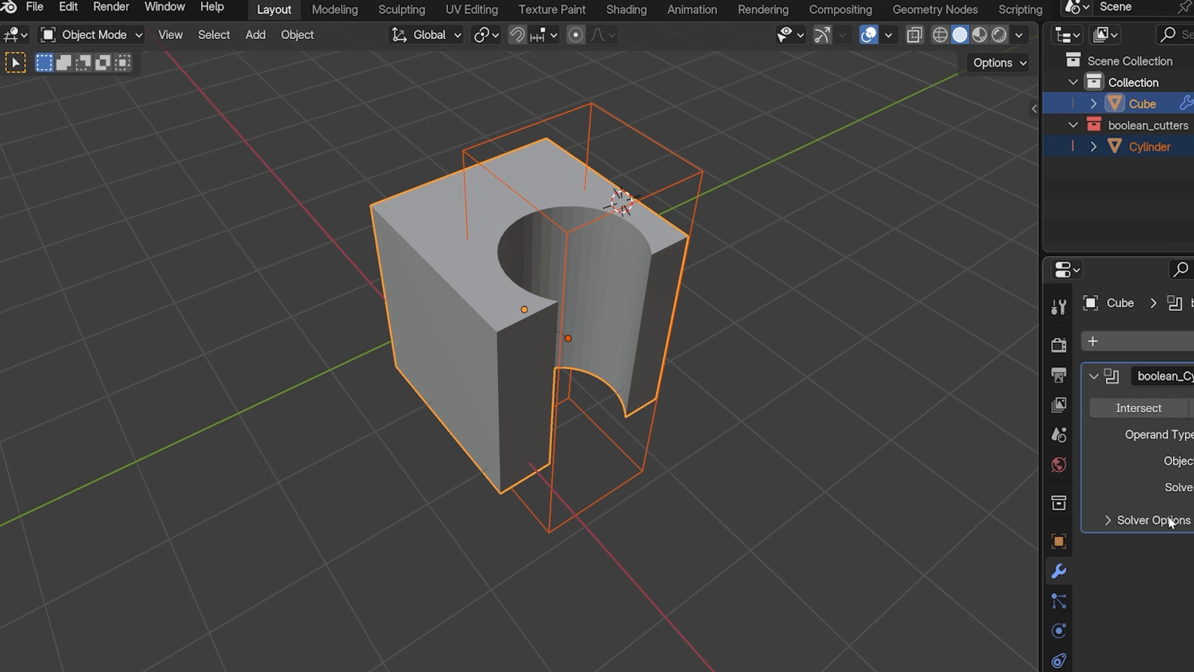
left_click(631, 138)
left_click(636, 131)
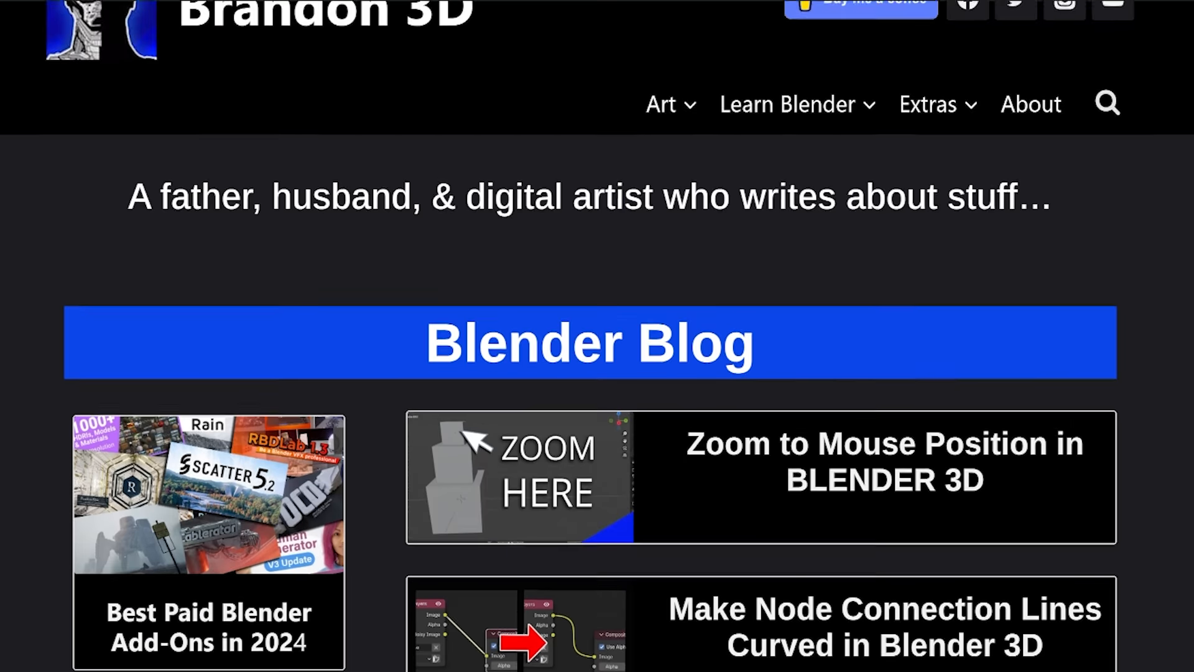
scroll(597, 373, "down", 6)
scroll(597, 374, "down", 15)
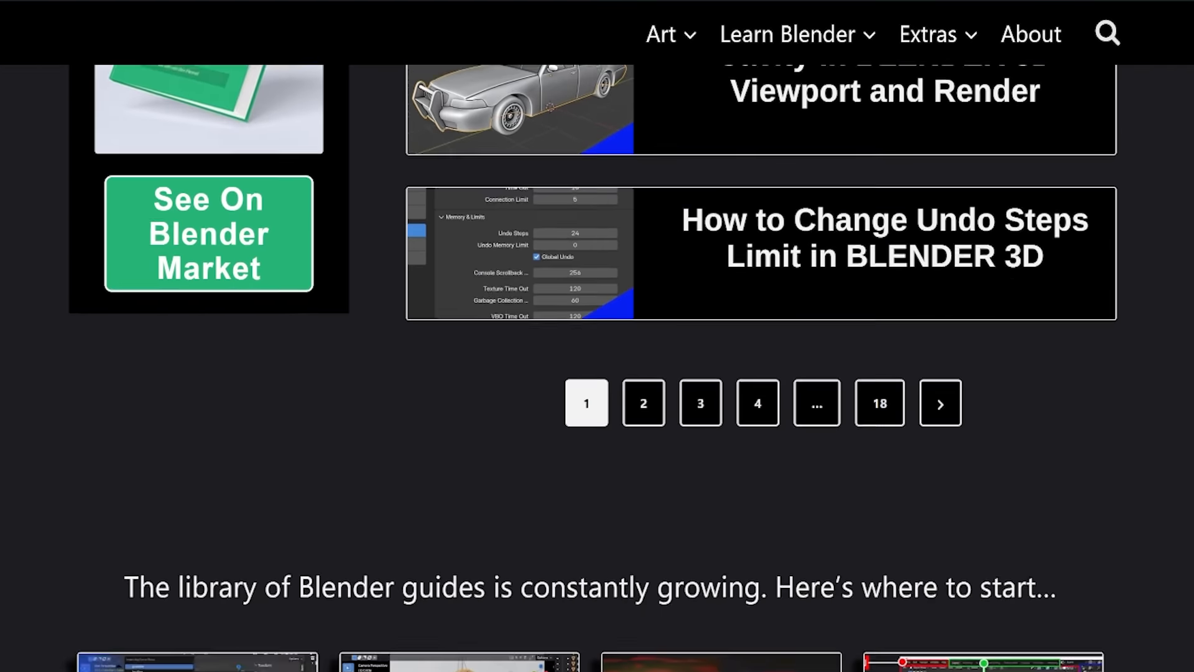
scroll(598, 373, "down", 20)
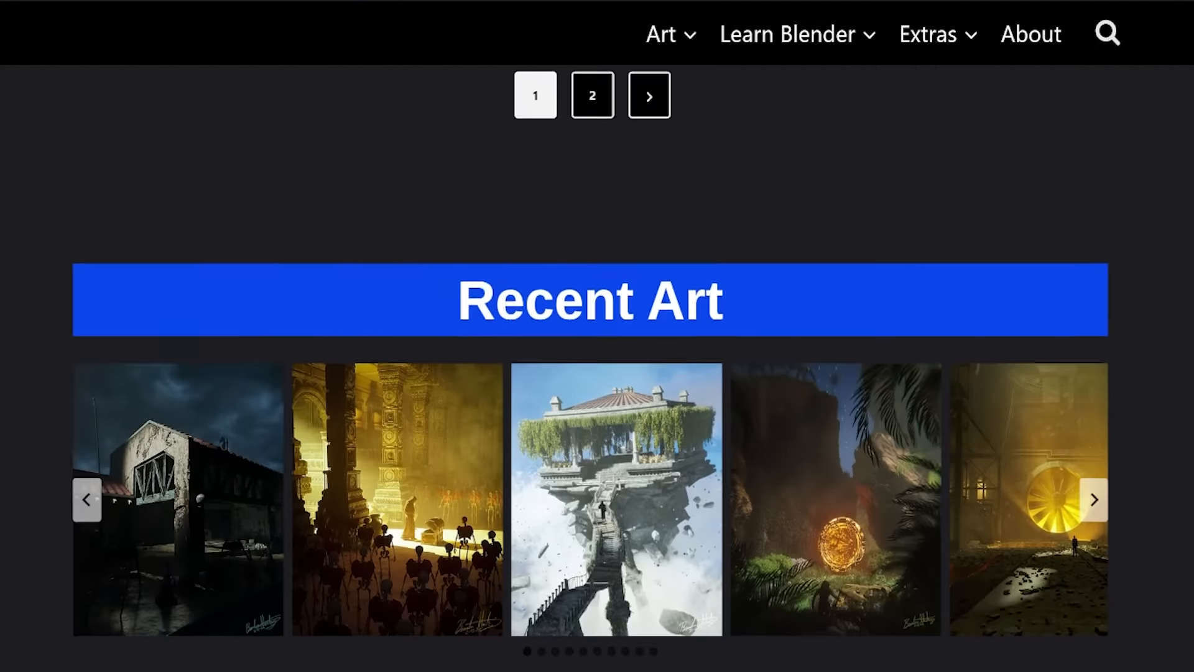